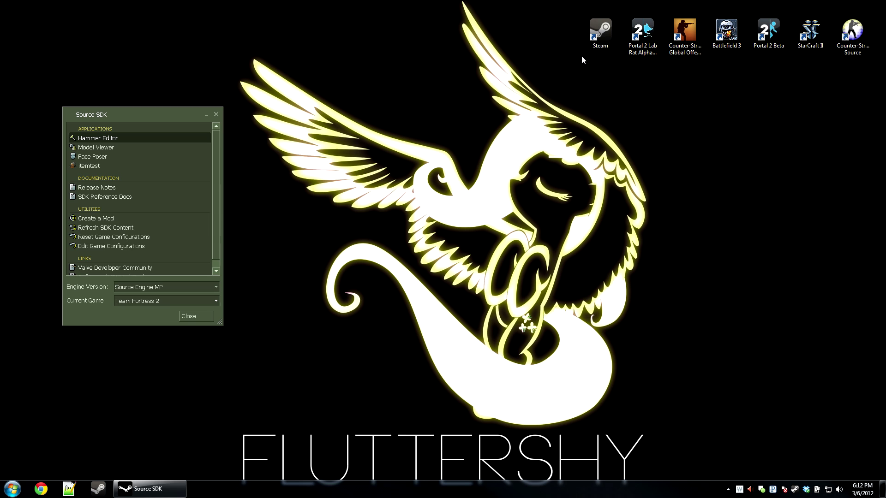
Launch Hammer Editor from the Source SDK so tut_97_messages.vmf opens for editing.
double_click(187, 137)
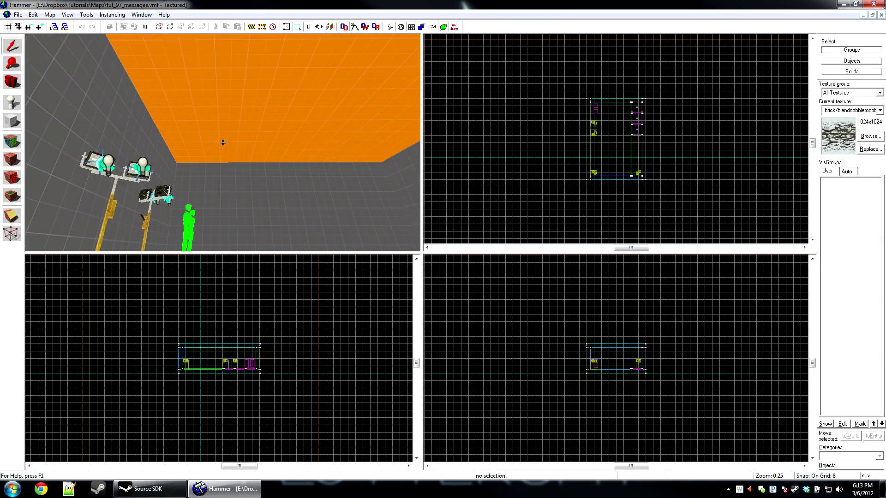
Look around the room and select the game_text, bullseye and HINT pad triggers.
key(z)
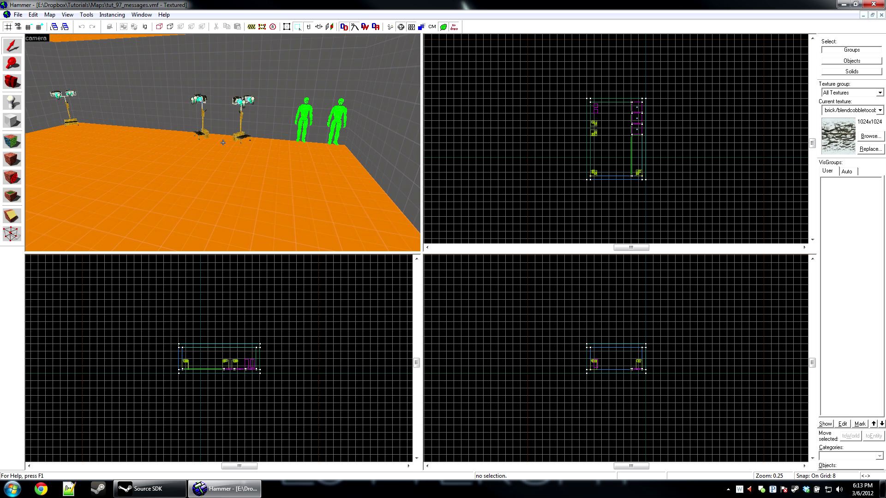
key(z)
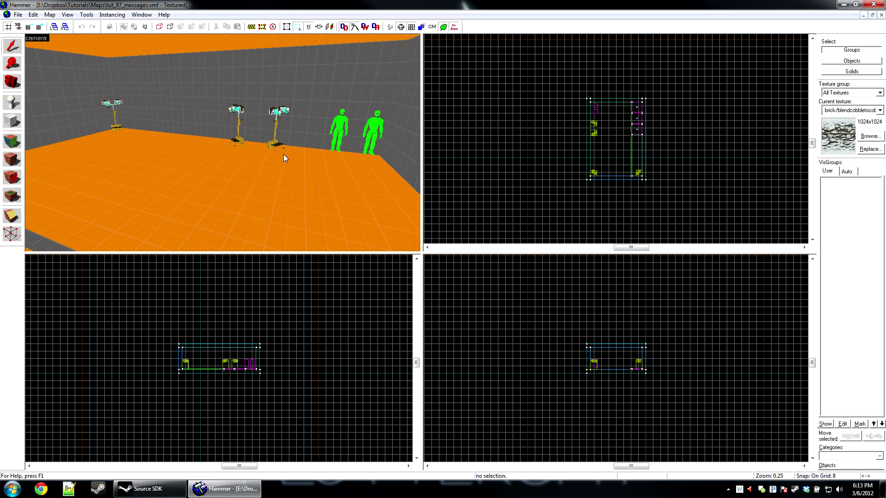
key(z)
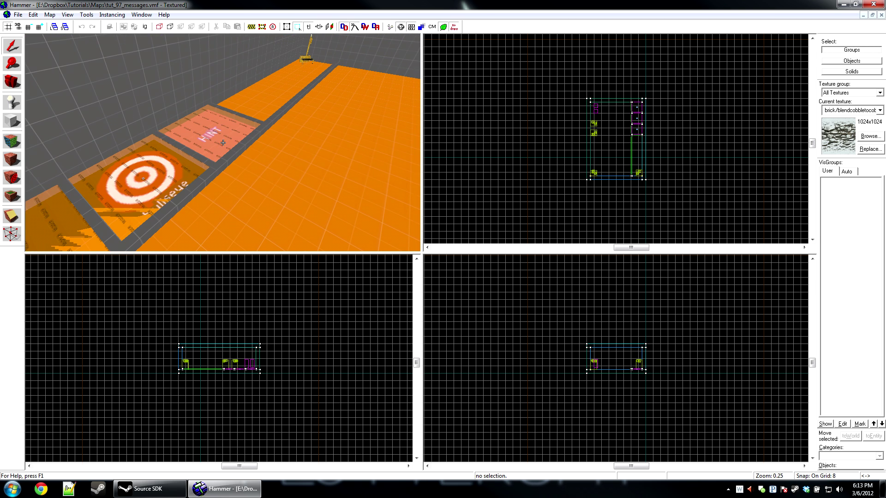
key(z)
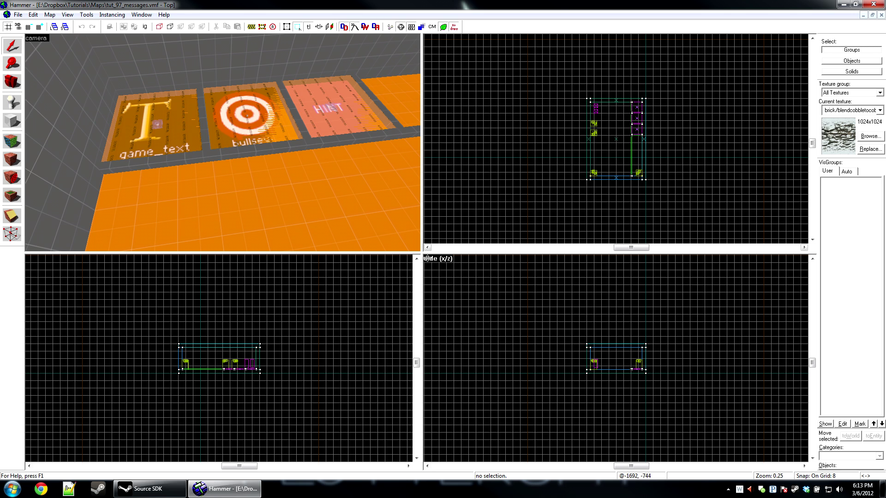
click(155, 106)
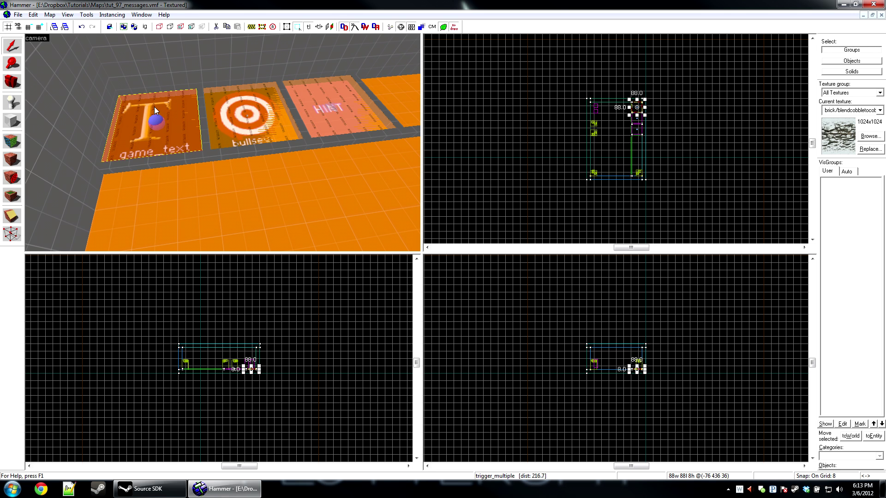
click(241, 104)
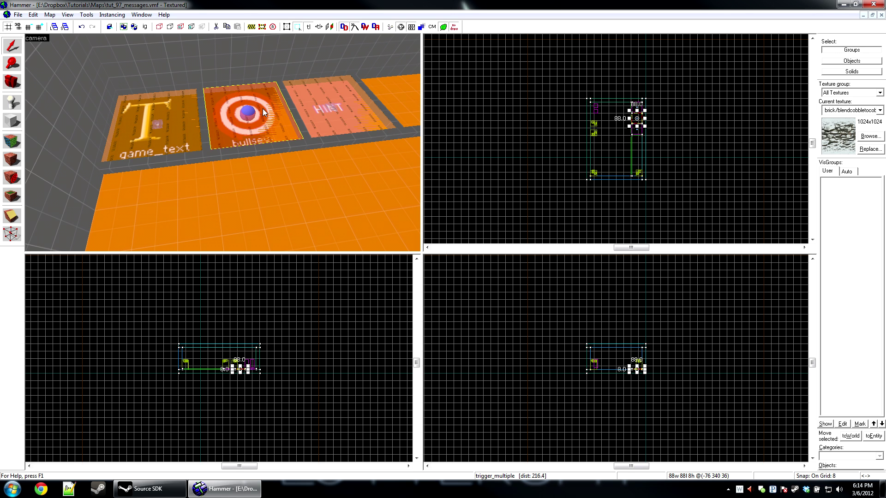
click(341, 90)
Clear the selection, pull the camera back and maximize the 3D view.
right_click(538, 209)
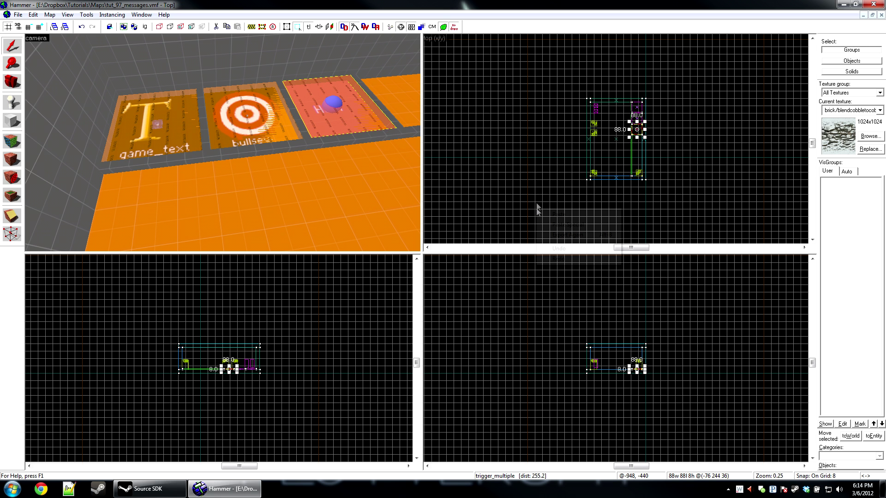
click(516, 150)
scroll(486, 115, up, 8)
drag(258, 138, 226, 147)
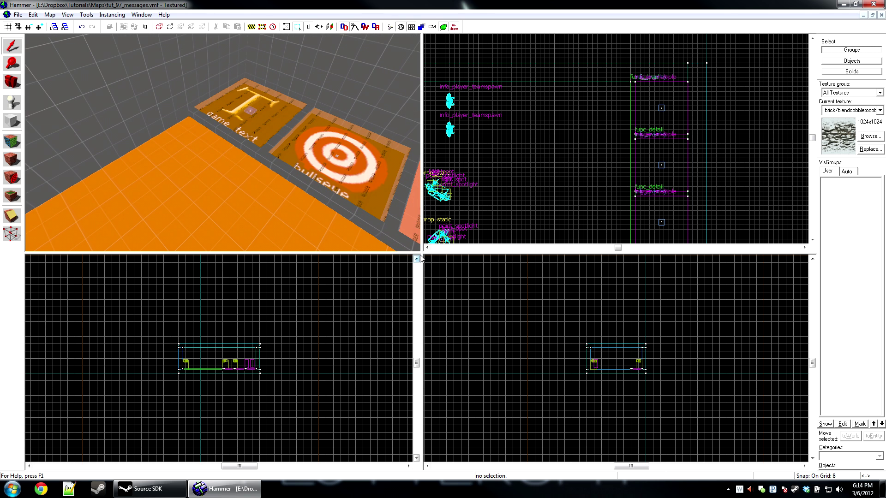
key(shift+z)
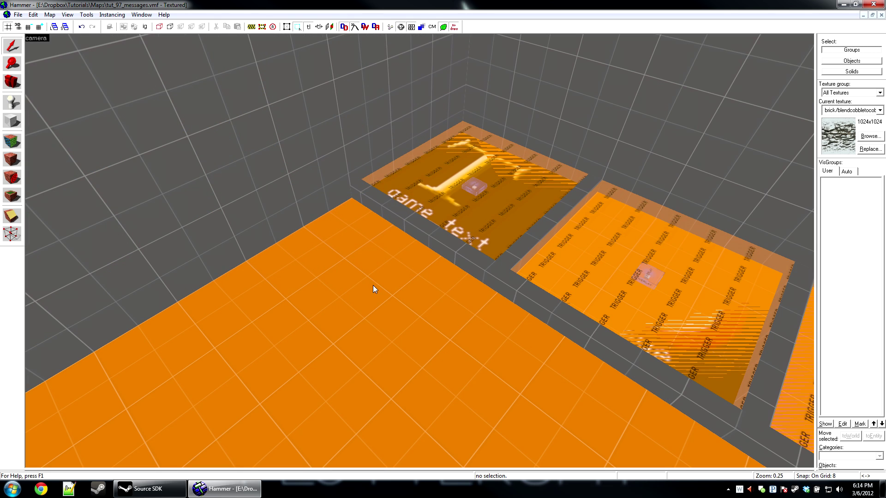
key(shift+e)
Place a new entity on the floor and set its class to game_text.
click(299, 246)
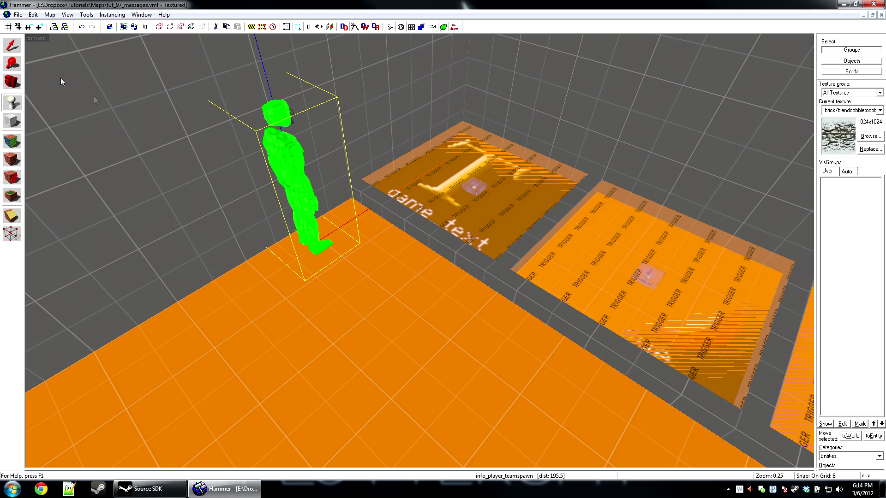
key(shift+s)
double_click(301, 157)
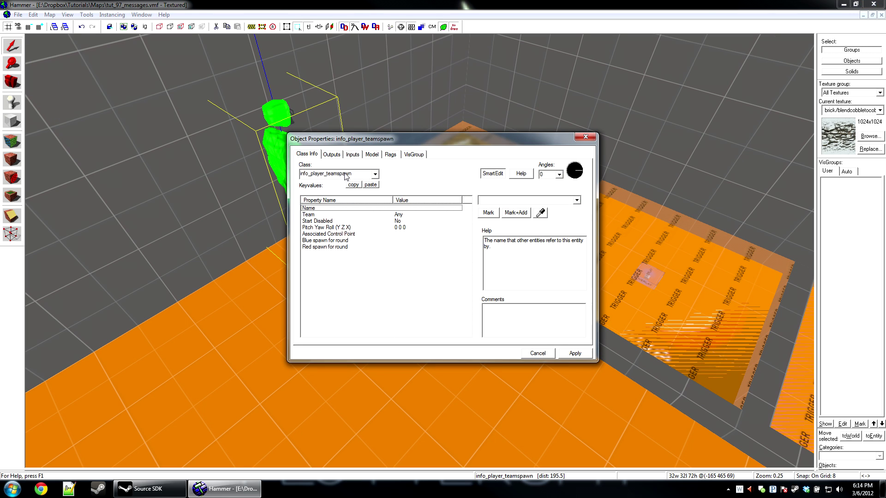
text(game_text)
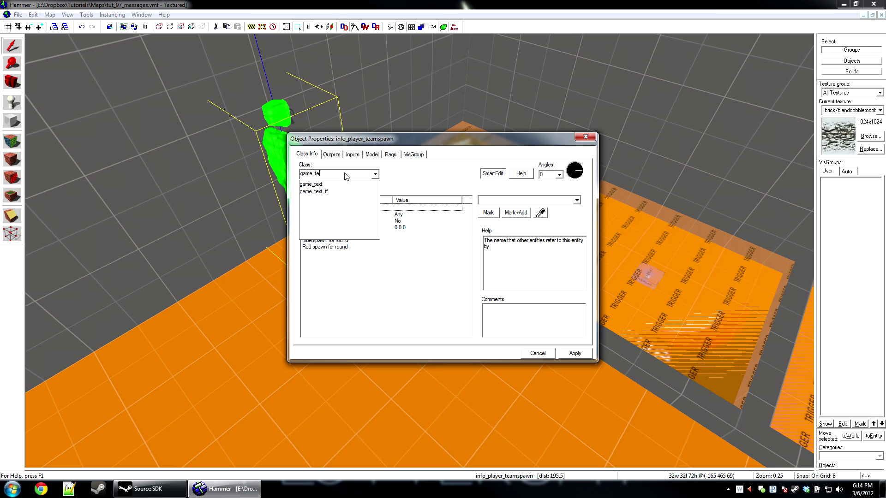
key(Return)
Name the game_text entity Game_text_1.
drag(461, 138, 575, 174)
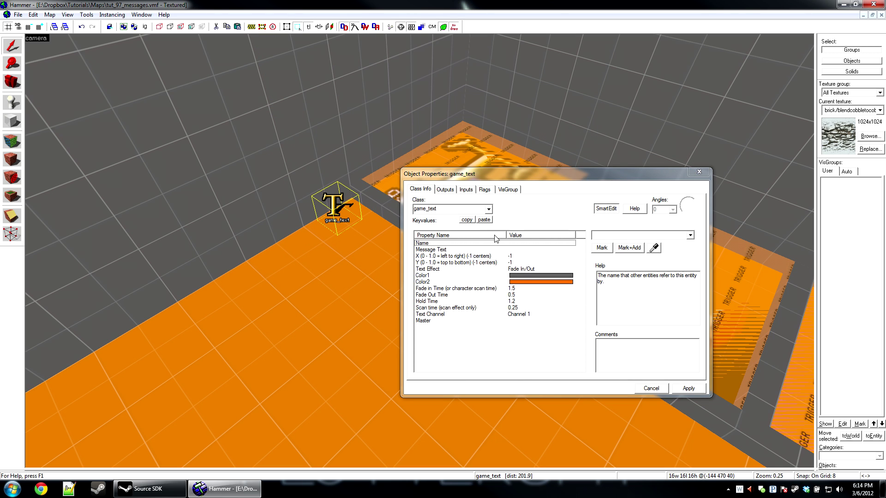
drag(549, 176, 521, 165)
click(604, 225)
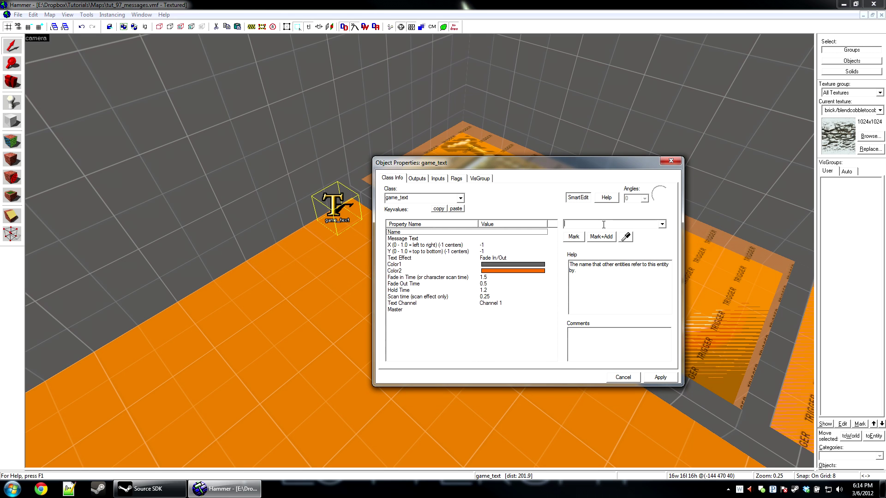
text(Game_text_12)
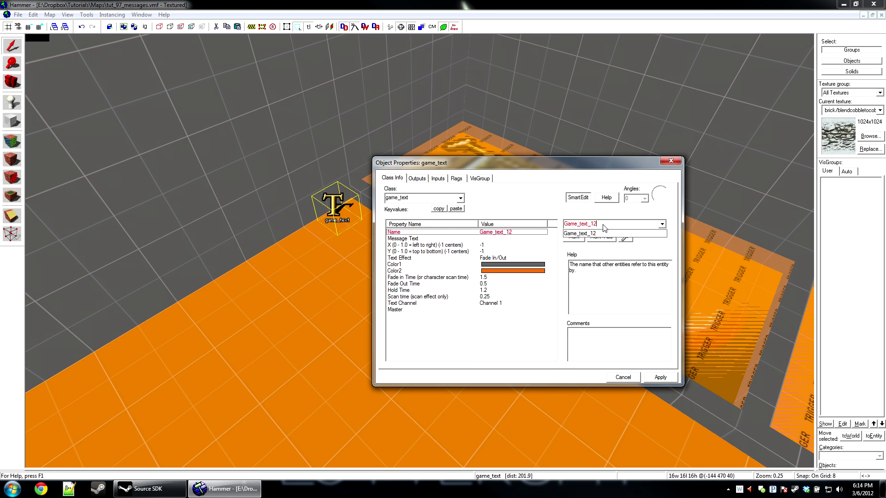
key(BackSpace)
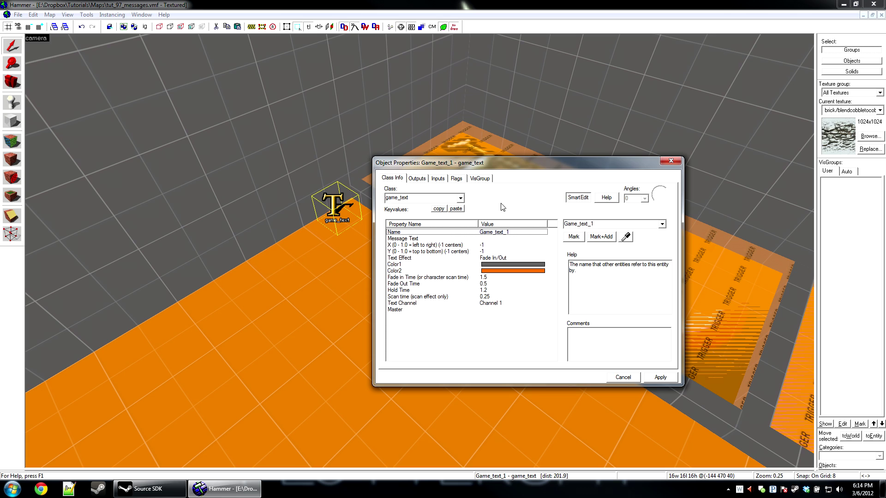
Enter the Message Text 'This is message text being displayed on chennel'.
click(428, 239)
click(579, 228)
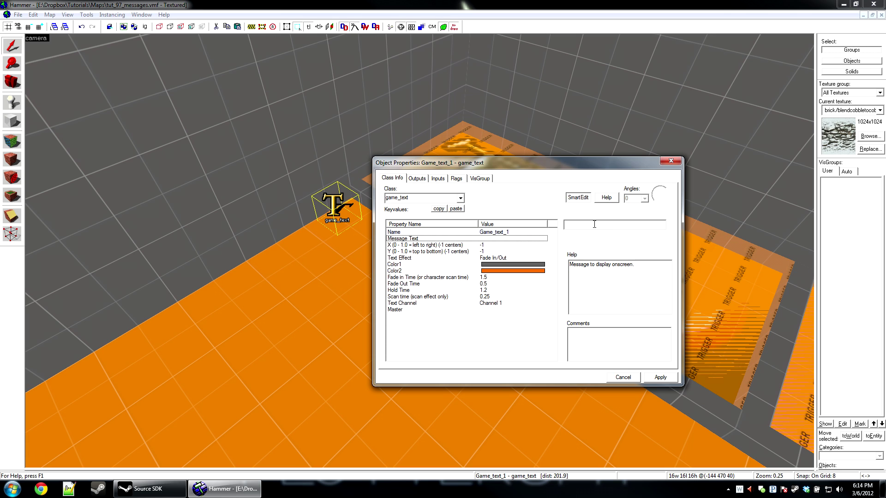
text(This is message text being displayed o)
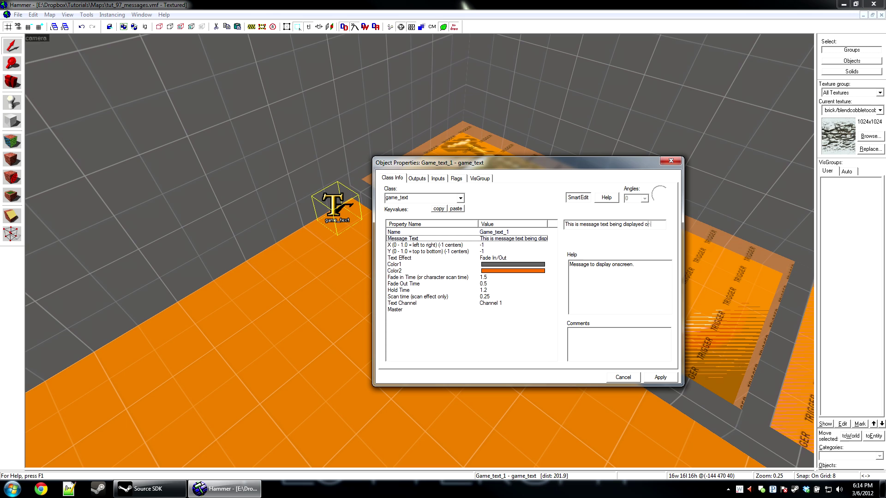
text(n che)
text(nnel 1)
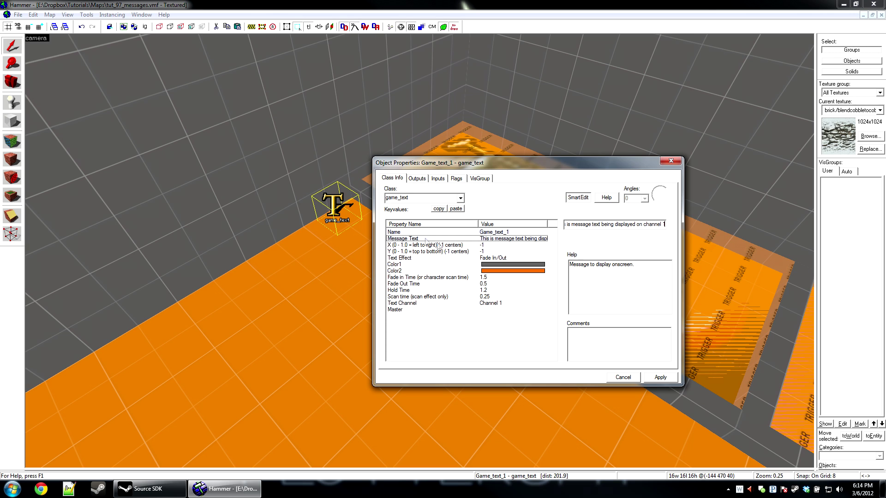
Change the vertical (Y) position from -1 to .1 and apply.
click(462, 245)
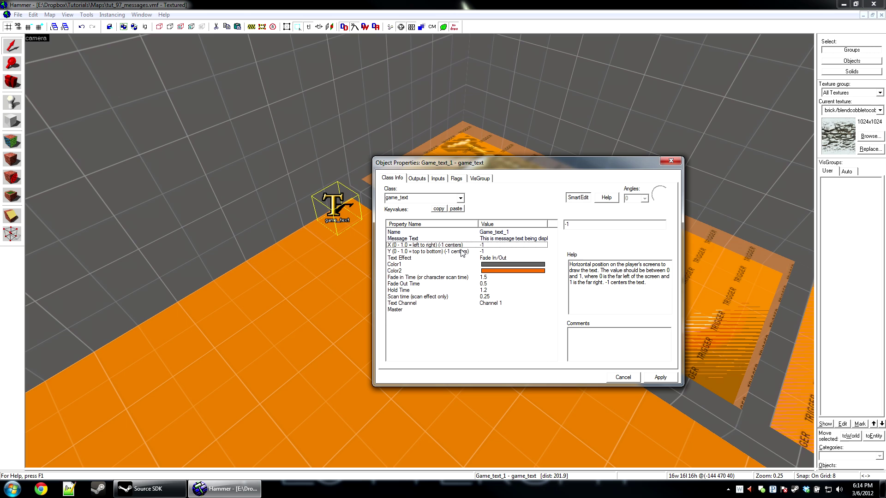
click(443, 251)
key(Up)
click(486, 253)
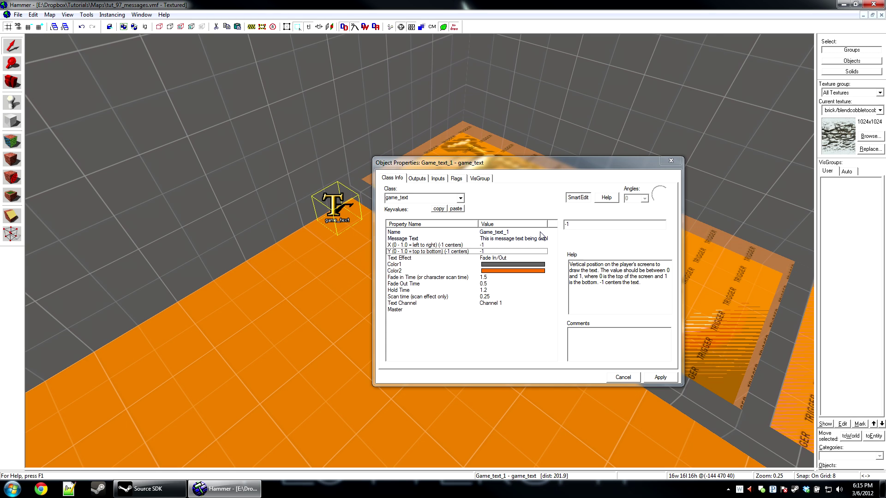
click(522, 226)
key(BackSpace)
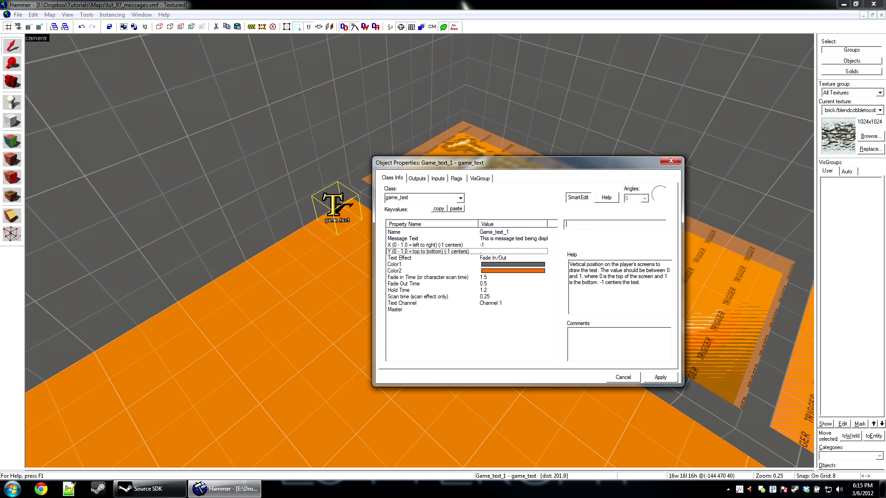
text(1)
click(675, 375)
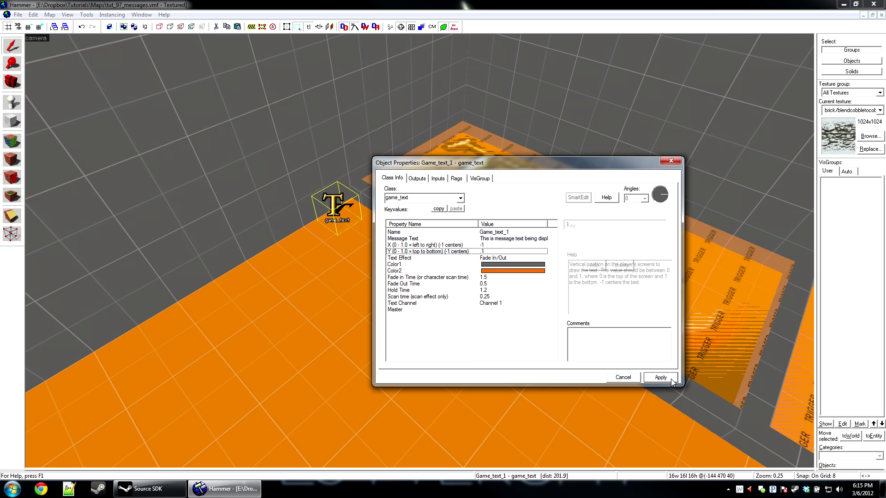
click(408, 265)
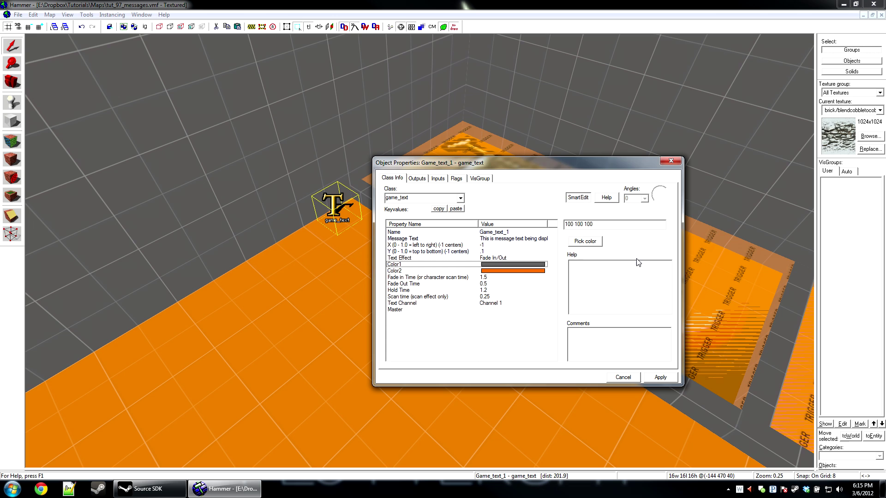
Keep the Fade In/Out text effect and give Color1 a bright blue.
click(487, 258)
click(662, 225)
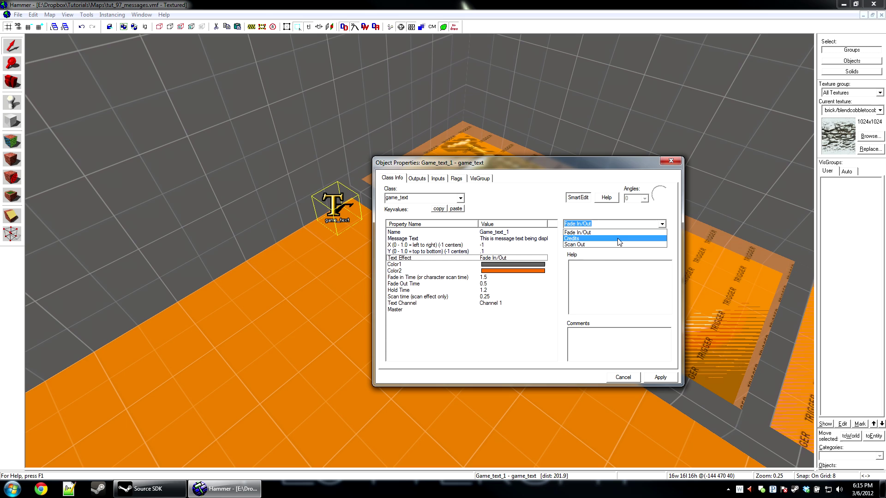
click(620, 272)
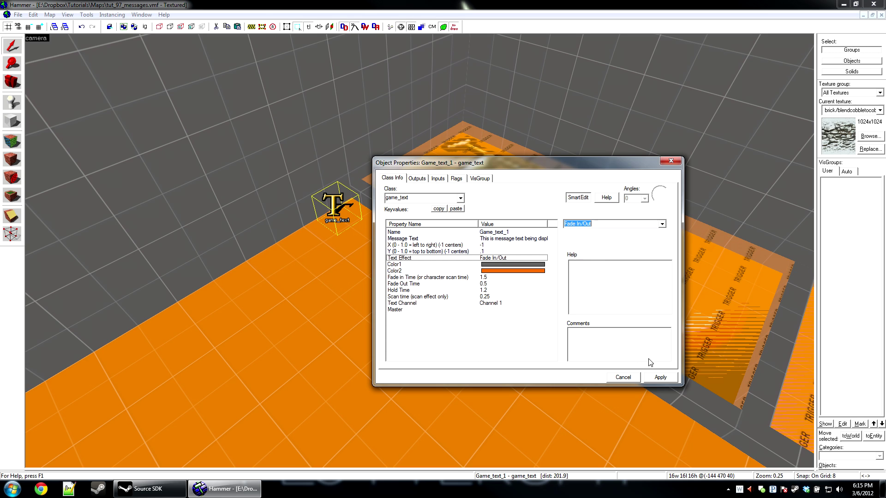
click(513, 264)
click(592, 242)
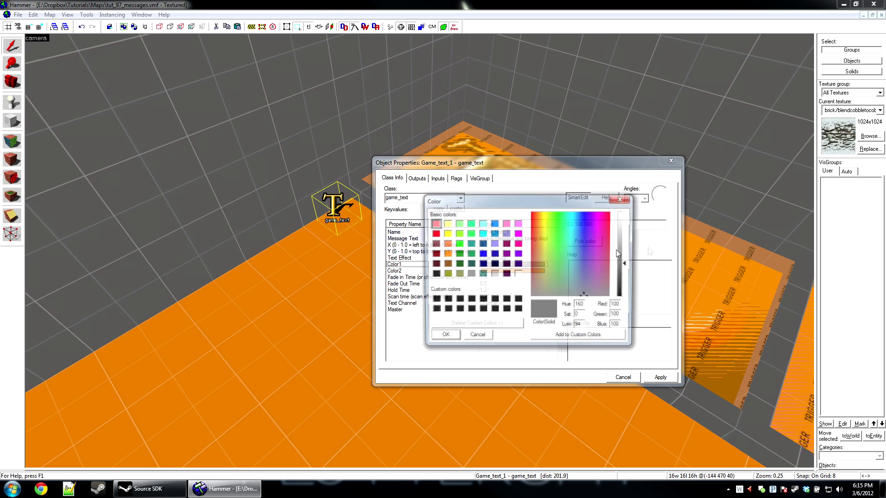
click(587, 215)
drag(631, 263, 631, 255)
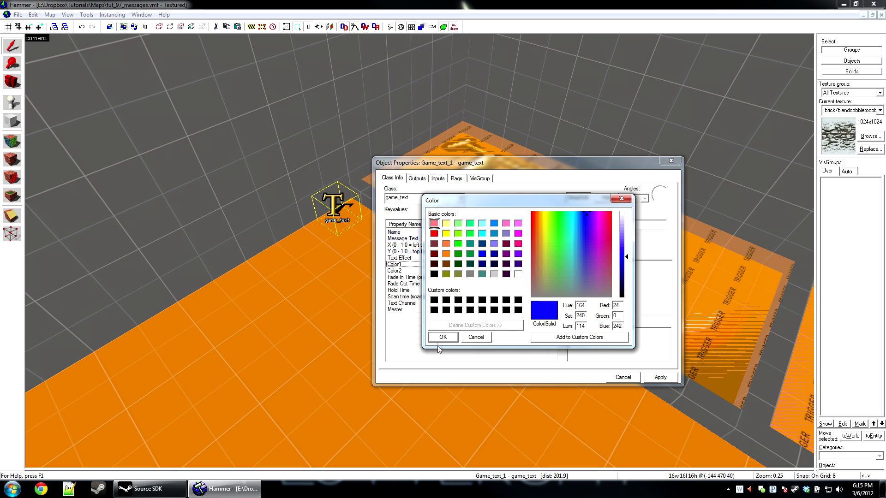
click(443, 337)
Change the hold time from 1.2 to 5 seconds.
click(434, 278)
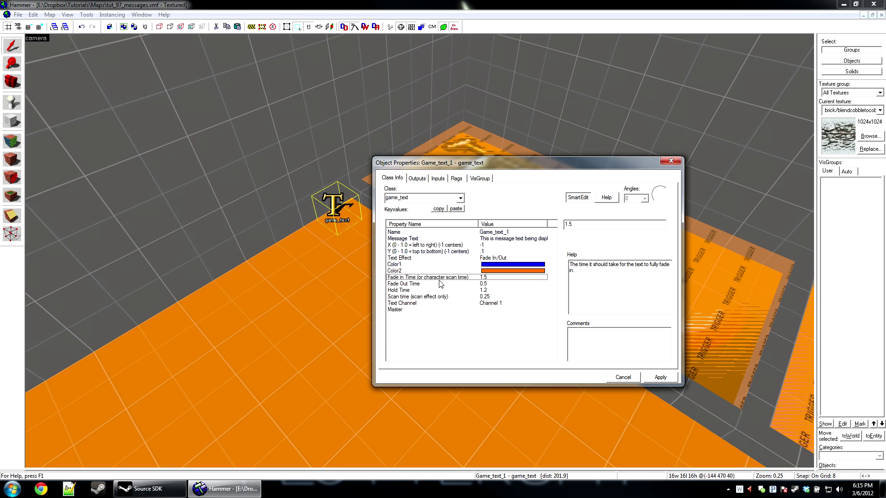
drag(573, 226, 538, 227)
click(492, 284)
click(424, 291)
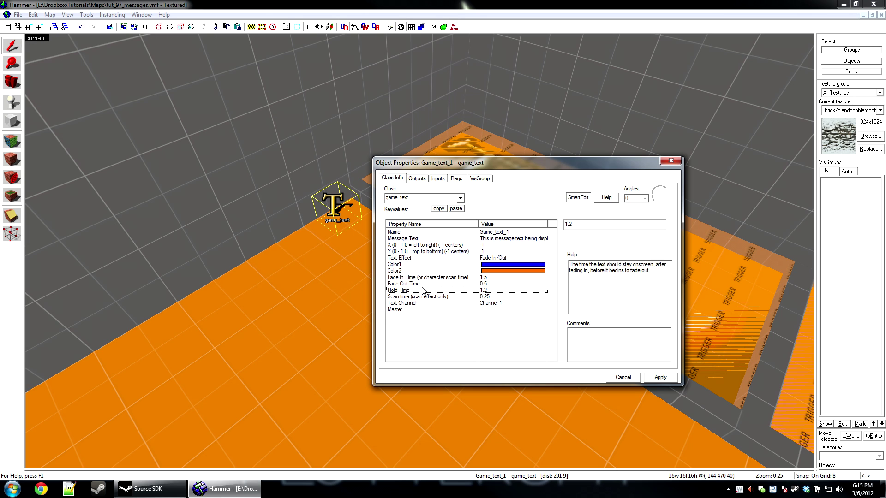
drag(573, 226, 553, 232)
text(5)
click(661, 378)
Review the 0.25 scan time and text channel, apply, and duplicate the game_text.
click(470, 298)
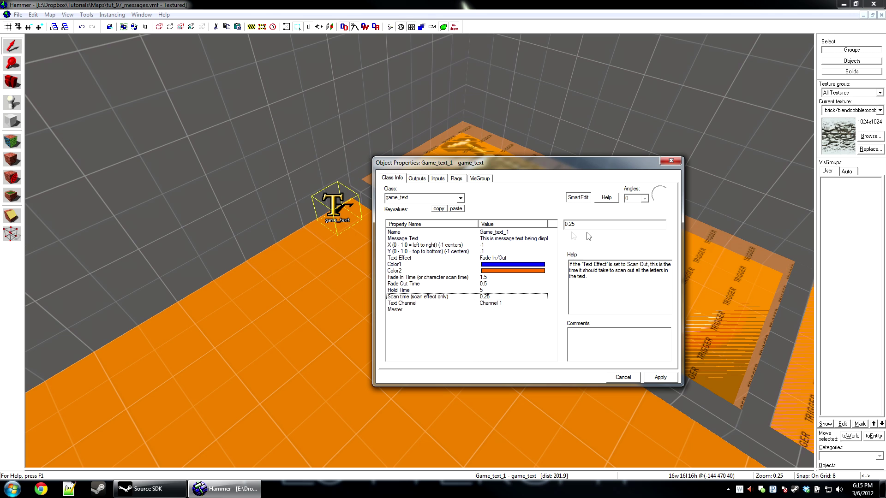
drag(575, 224, 560, 226)
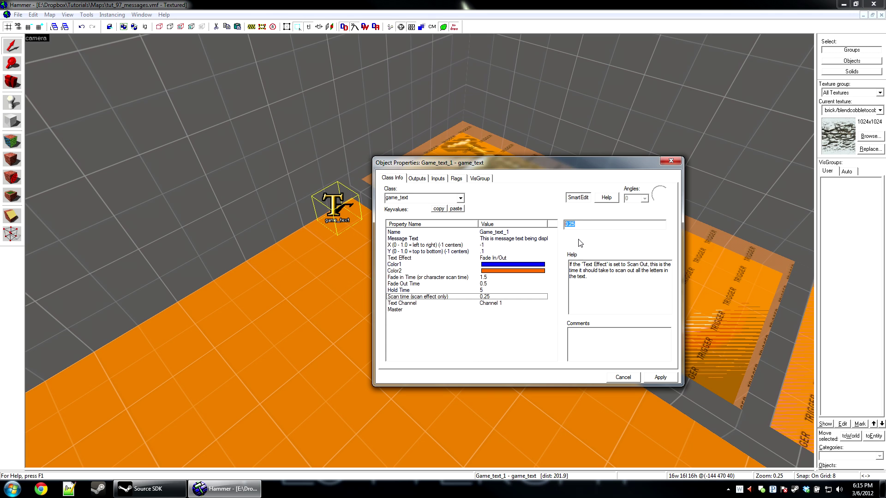
click(453, 304)
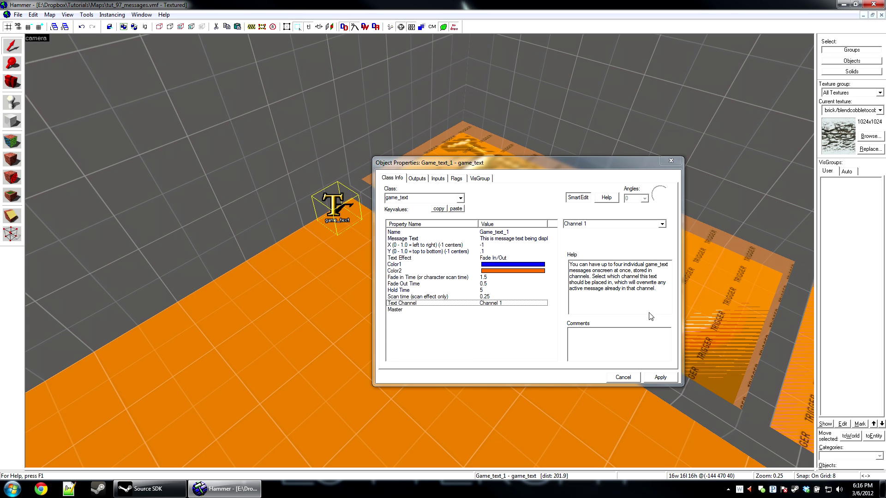
click(662, 379)
key(ctrl+v)
Put the copy on Channel 2 and rename it Game_text_2.
click(530, 271)
click(489, 303)
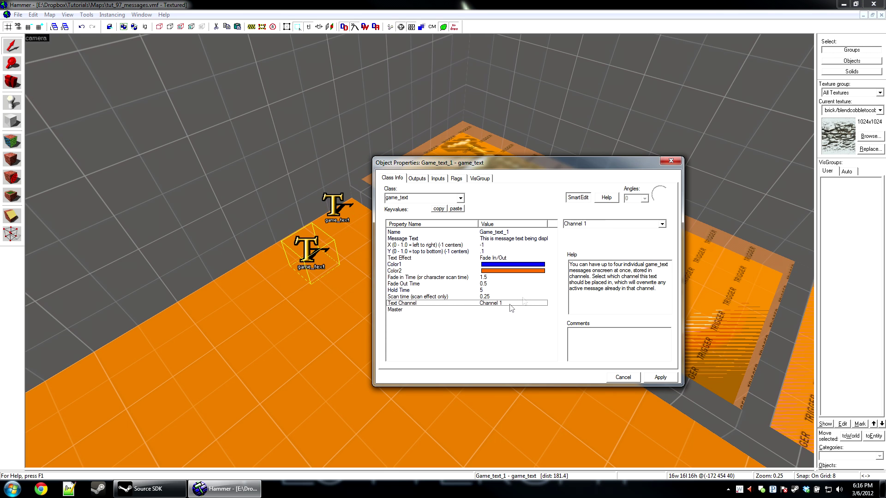
scroll(608, 223, down, 1)
click(462, 232)
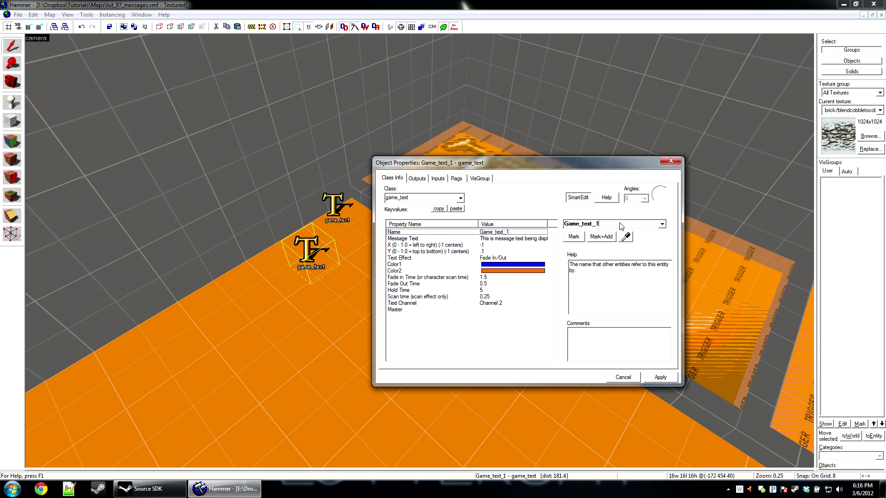
text(2)
key(Return)
Replace the message text with 'channel 2 message'.
click(486, 239)
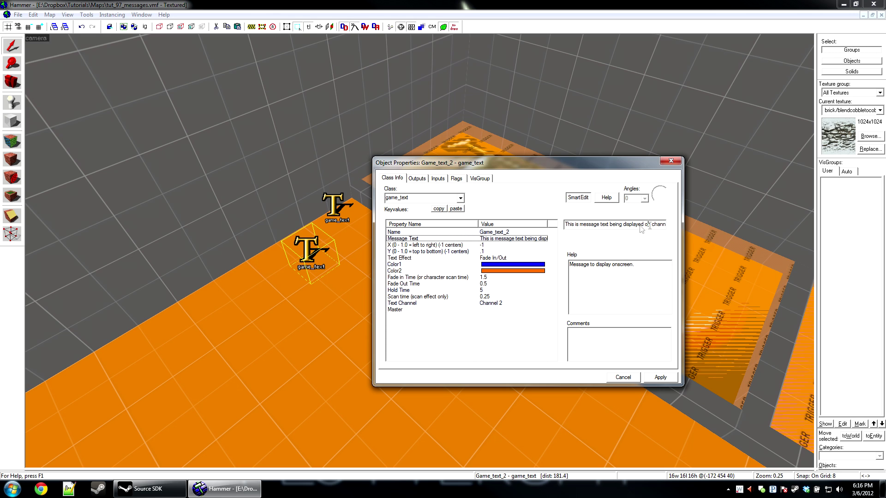
key(BackSpace)
drag(646, 226, 522, 228)
text(T)
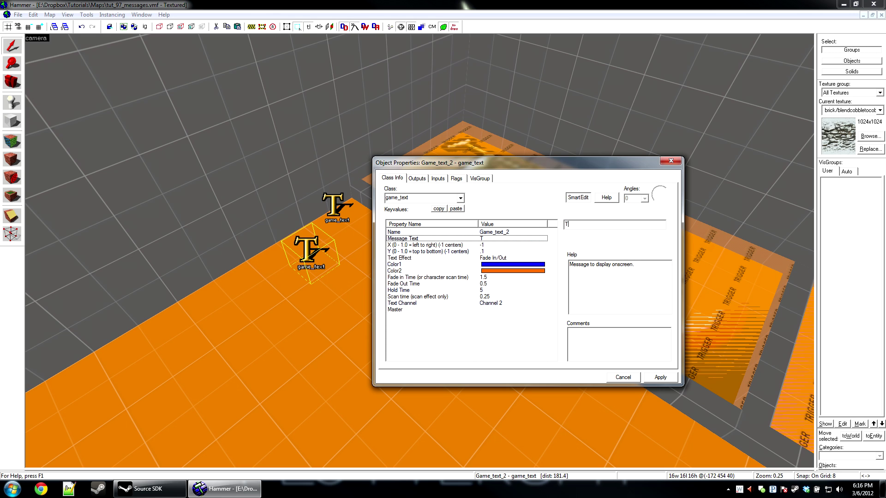
text(ext)
key(BackSpace)
key(BackSpace)
key(BackSpace)
key(BackSpace)
text(channel 2 message!)
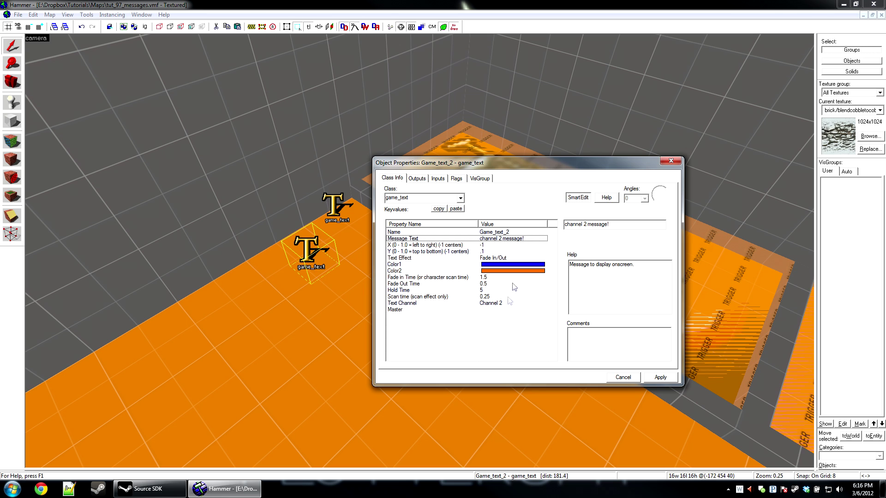
Give it a green Color1, the Credits text effect and Y position .2.
click(524, 267)
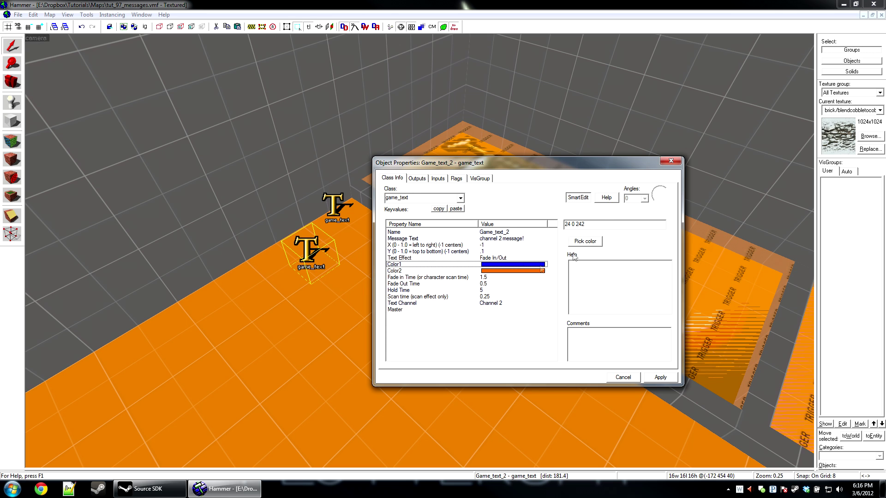
click(588, 243)
click(556, 213)
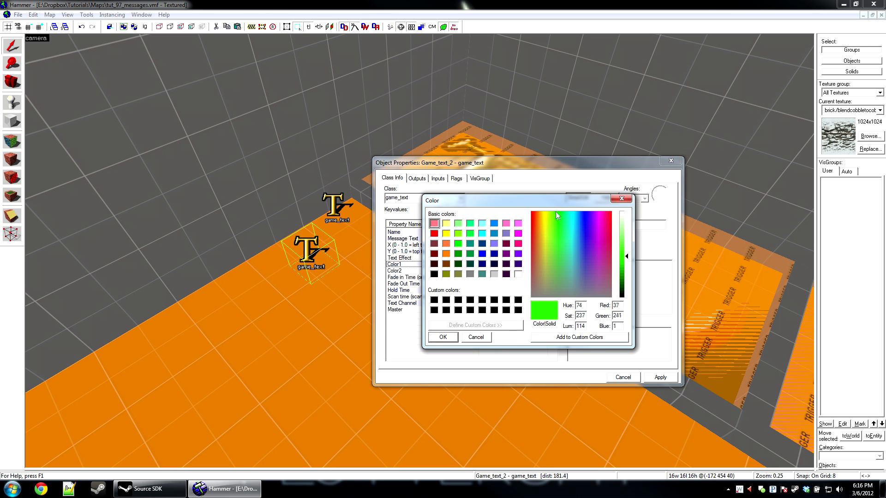
click(450, 333)
click(508, 258)
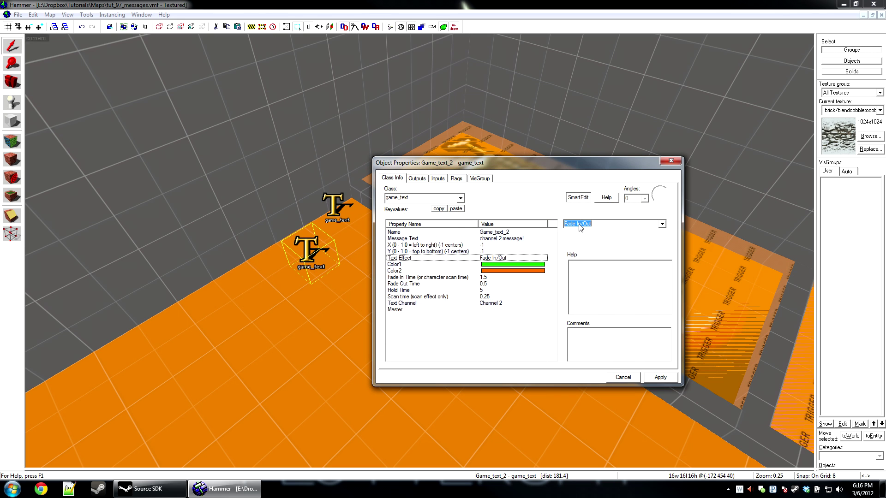
scroll(580, 228, down, 1)
click(484, 252)
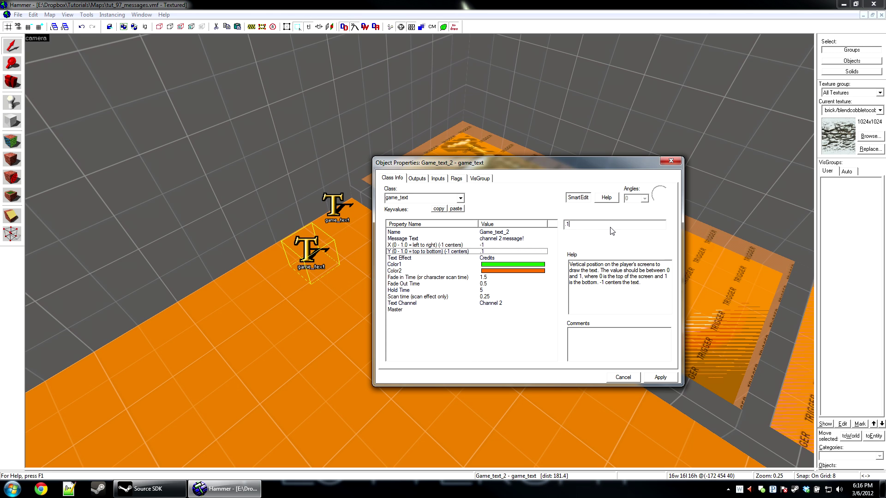
key(BackSpace)
text(2)
click(303, 351)
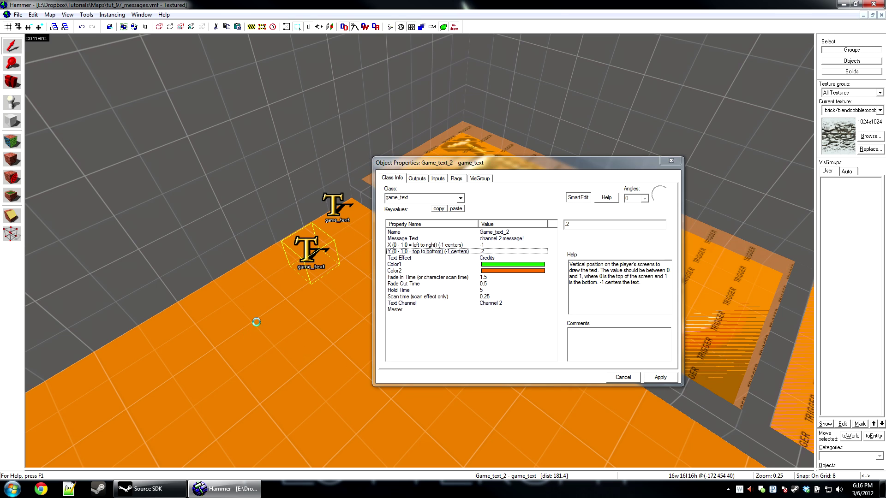
Make a third copy named Game_text_3 on Channel 3 with a red Color1.
click(631, 227)
key(BackSpace)
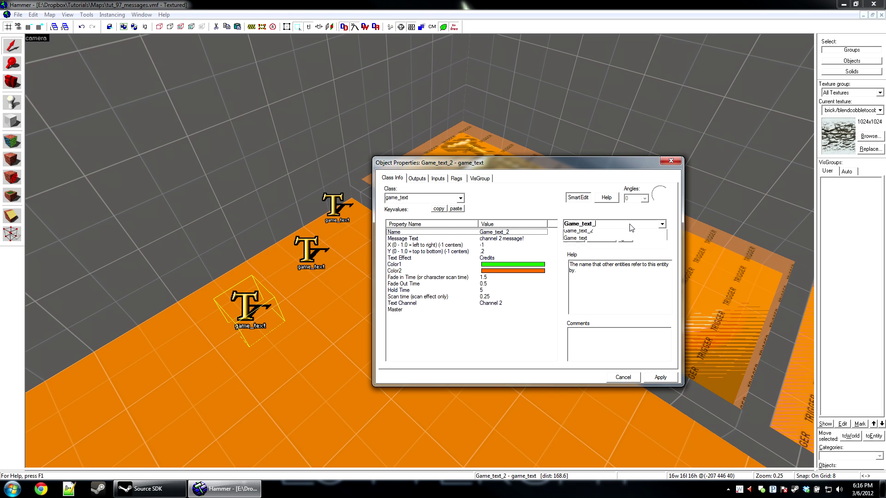
text(3)
click(512, 304)
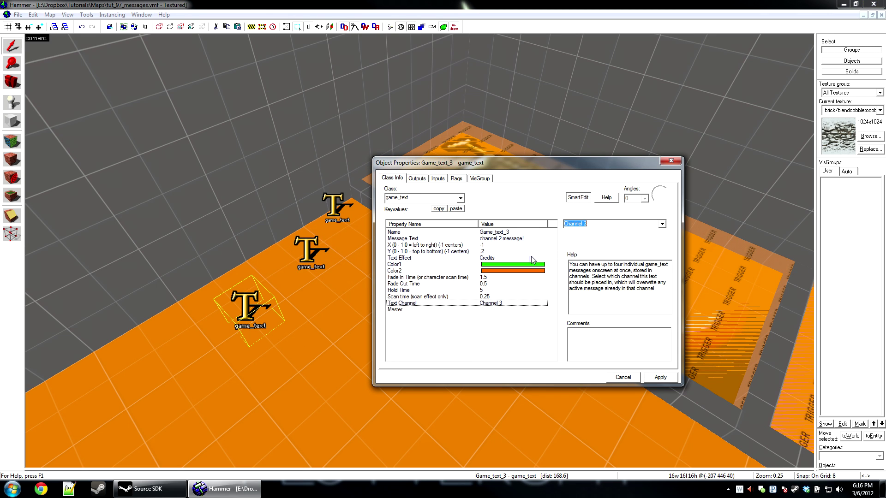
click(533, 264)
click(597, 241)
drag(585, 247, 608, 236)
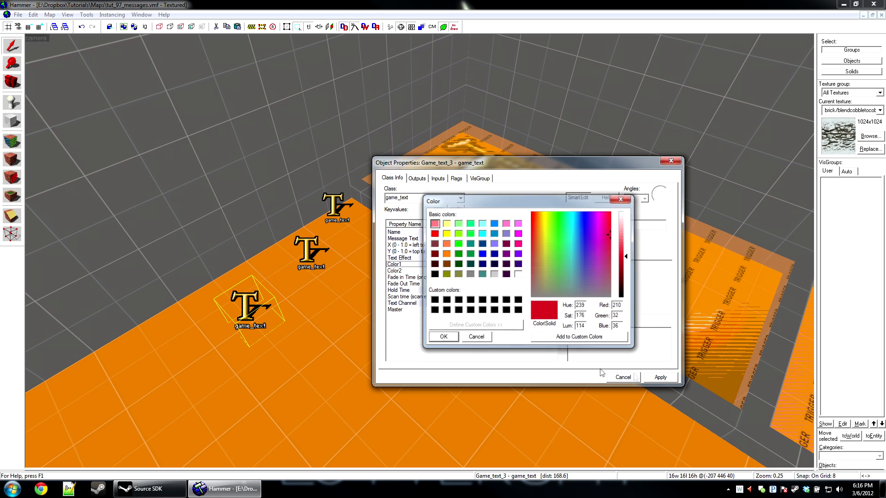
key(Return)
Set its message to 'Message 3, return of the text' and drag out a fourth copy.
click(507, 238)
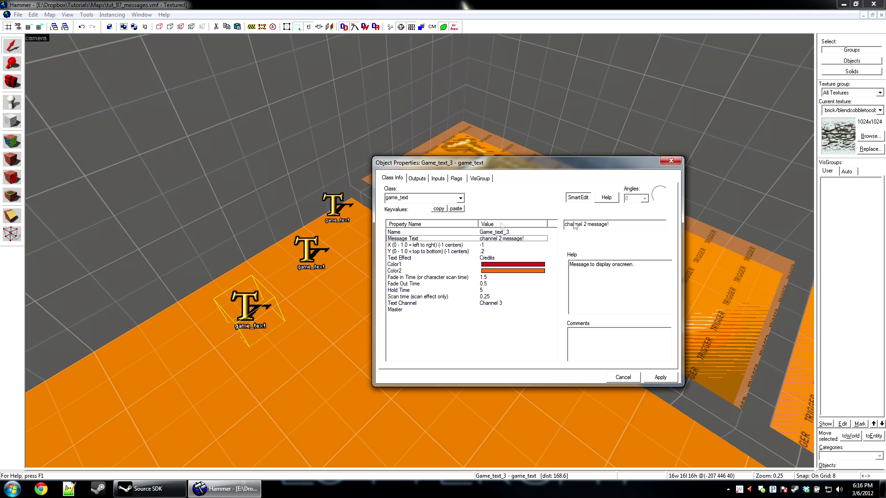
drag(610, 224, 564, 224)
text(Message 3, re)
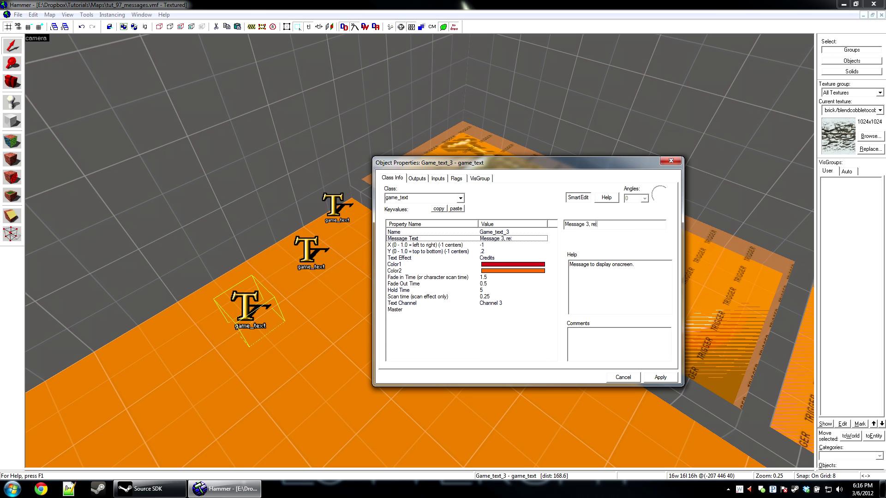
text(turn of the text)
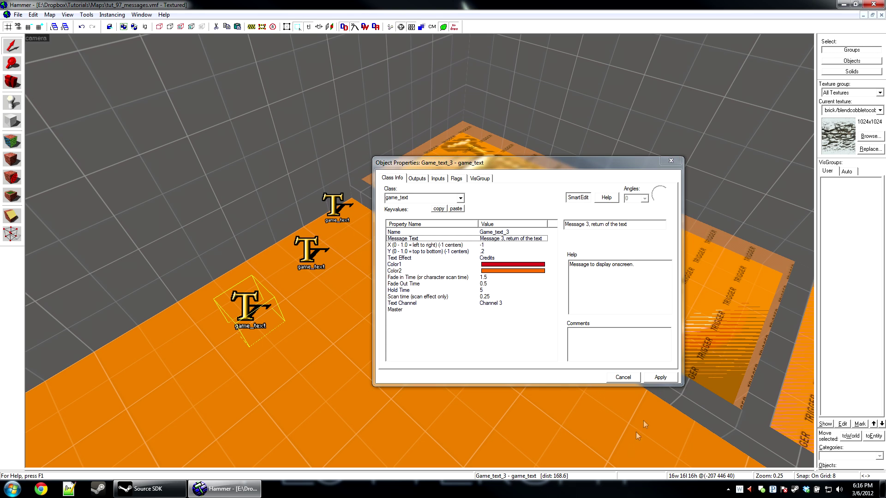
shift+drag(249, 307, 183, 339)
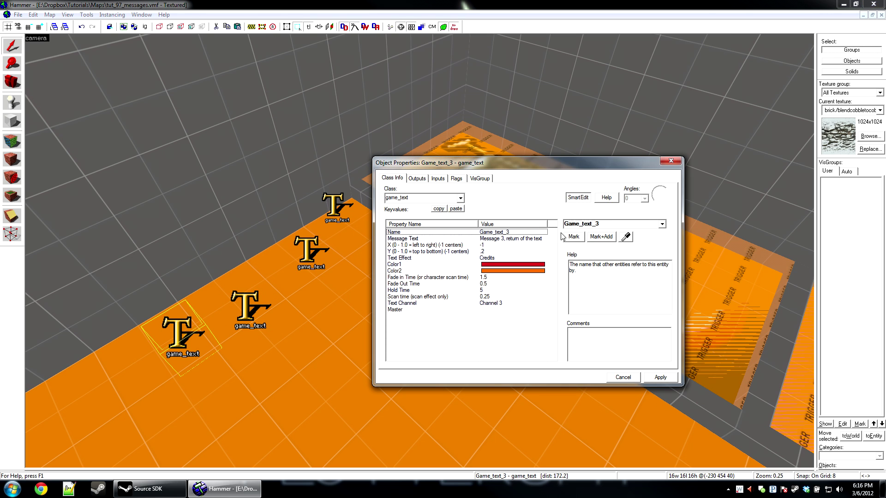
Rename the fourth copy Game_text_4 and apply the Scan Out text effect.
key(BackSpace)
text(4)
click(490, 258)
click(660, 378)
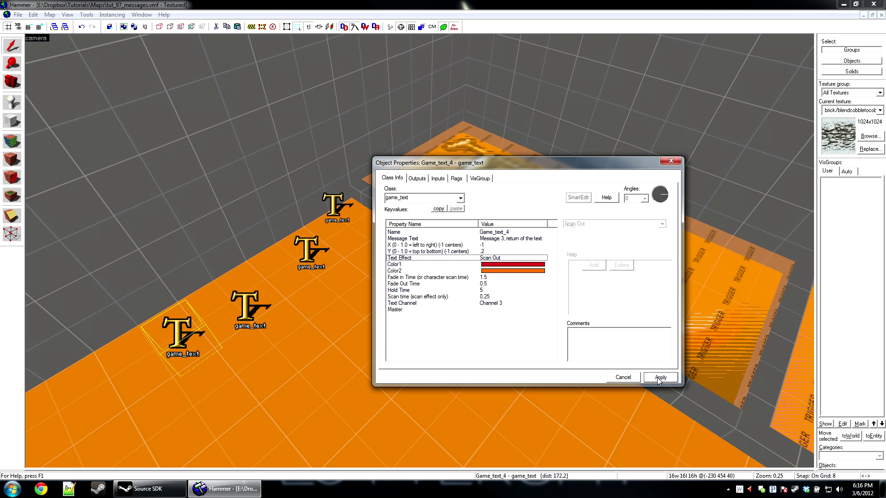
Give Game_text_4 a cyan Color1.
click(479, 273)
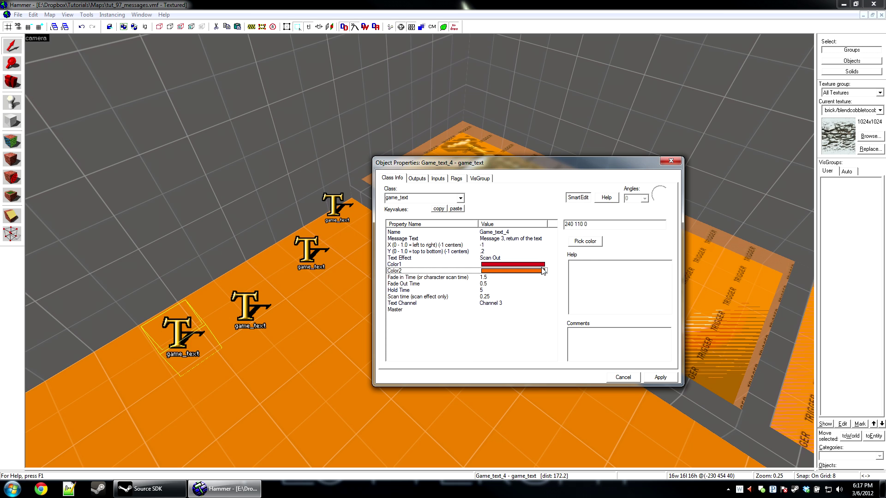
click(512, 265)
click(585, 242)
drag(535, 247, 572, 237)
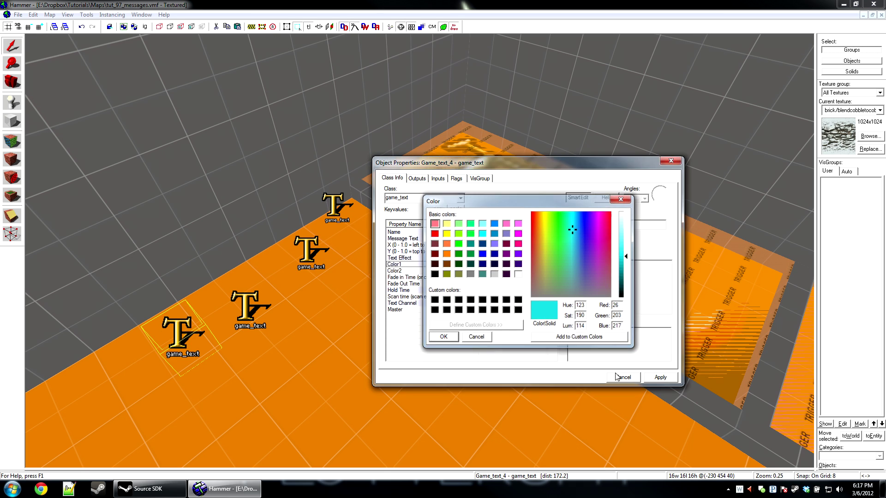
click(440, 337)
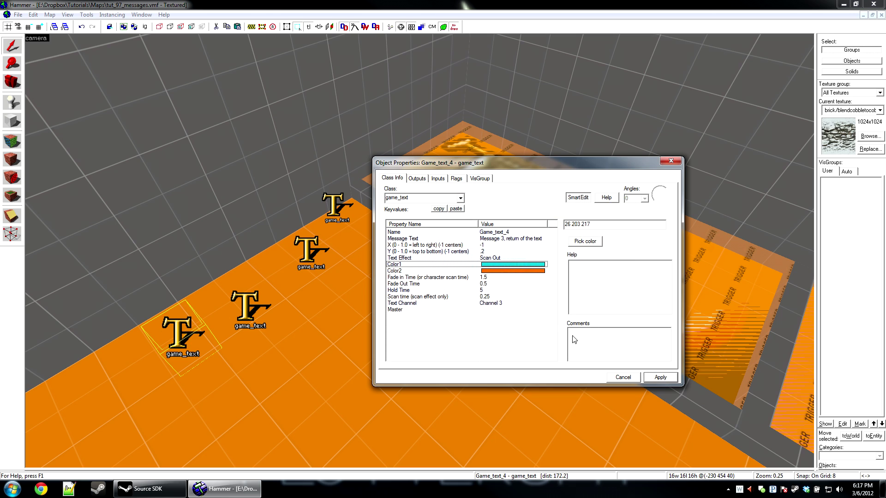
Set fade-in to .1 and Channel 4, apply, then open the trigger_multiple's outputs.
click(485, 284)
click(491, 277)
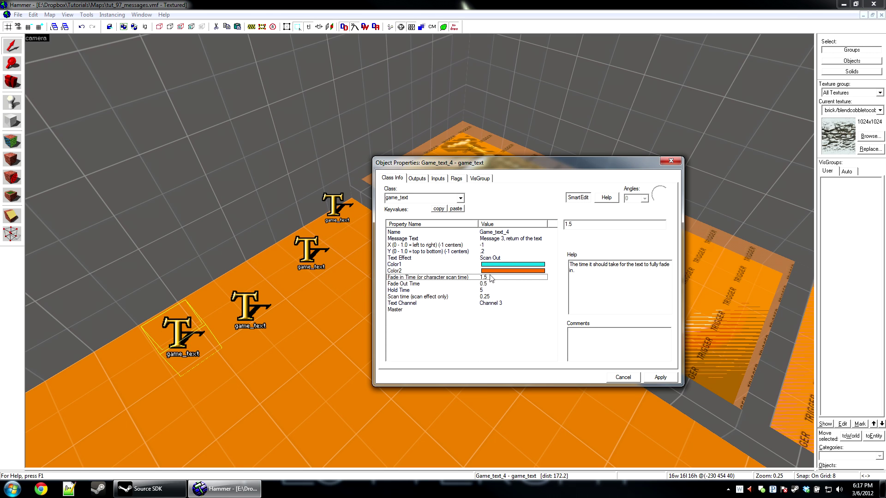
text(.1)
click(483, 290)
click(494, 297)
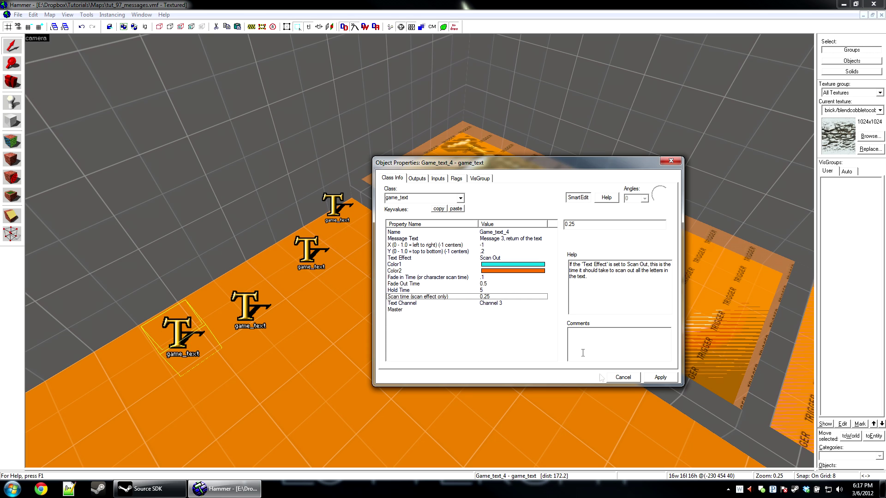
click(506, 304)
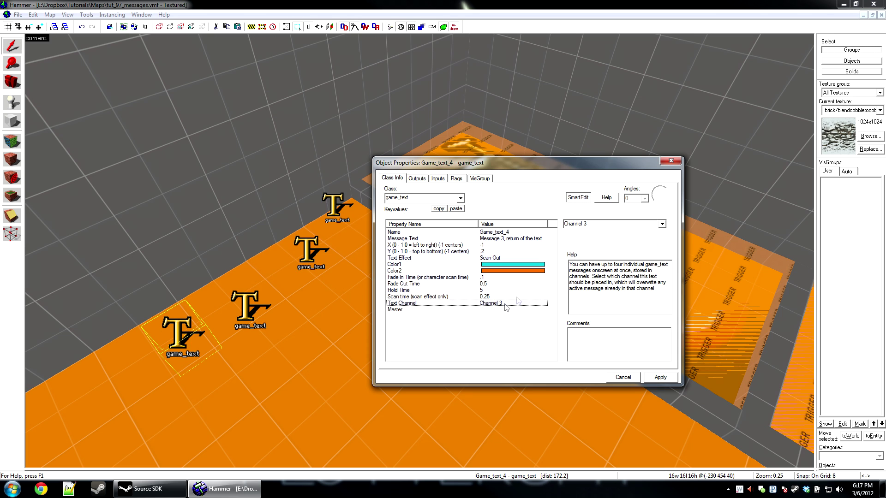
click(660, 378)
double_click(436, 212)
click(416, 178)
Add an OnStartTouch output that fires Display on Game_text_1.
click(438, 356)
click(556, 295)
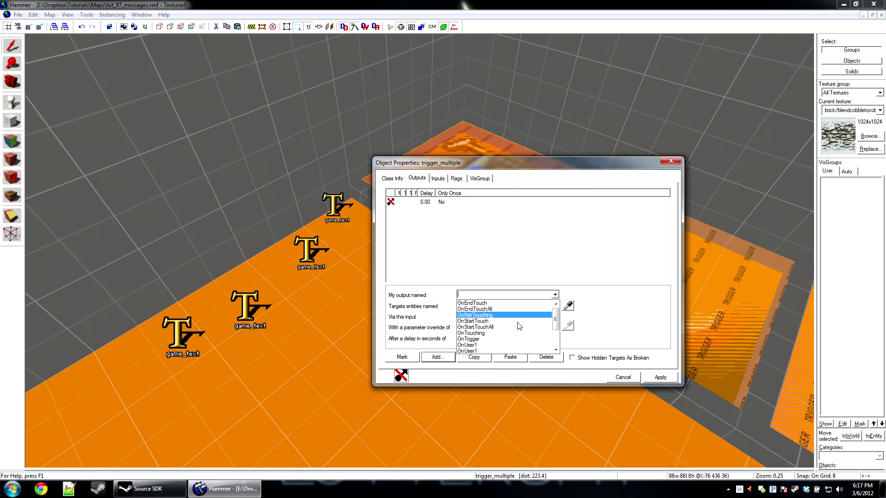
click(473, 308)
click(568, 306)
click(336, 198)
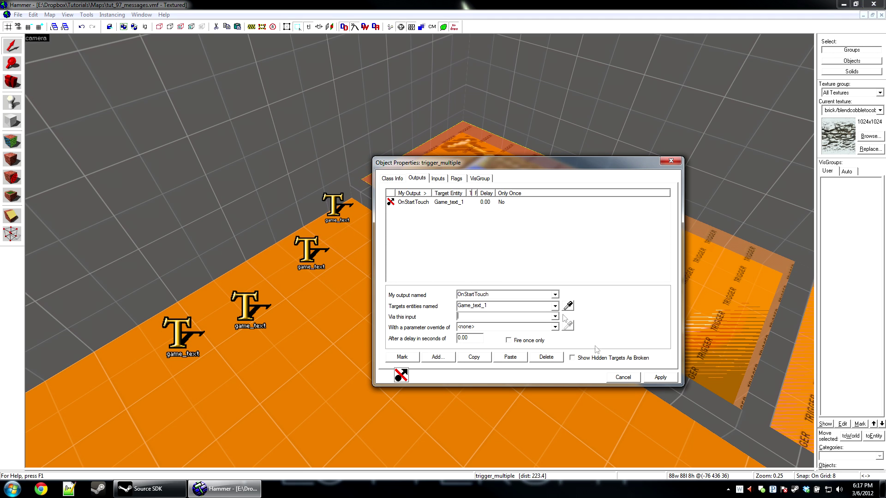
click(556, 316)
click(482, 331)
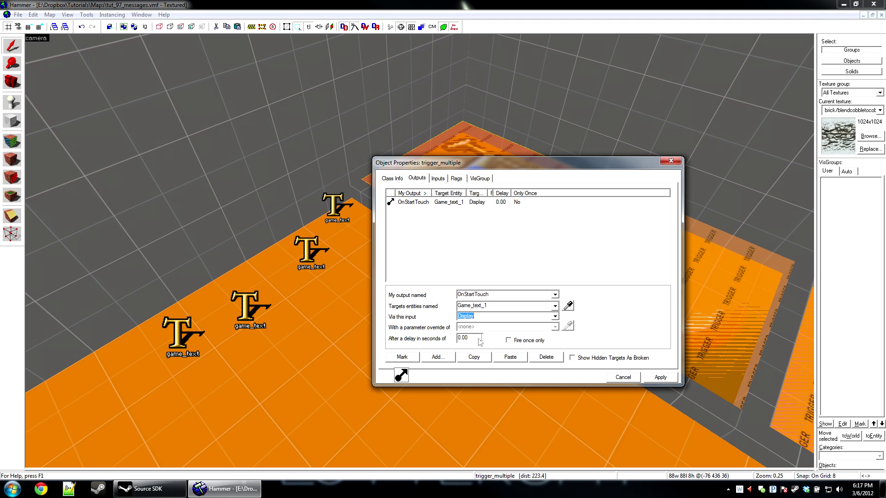
Duplicate the output for Game_text_2 and Game_text_3 with delays of 1 and 2 seconds.
click(474, 357)
click(510, 357)
click(555, 306)
click(470, 342)
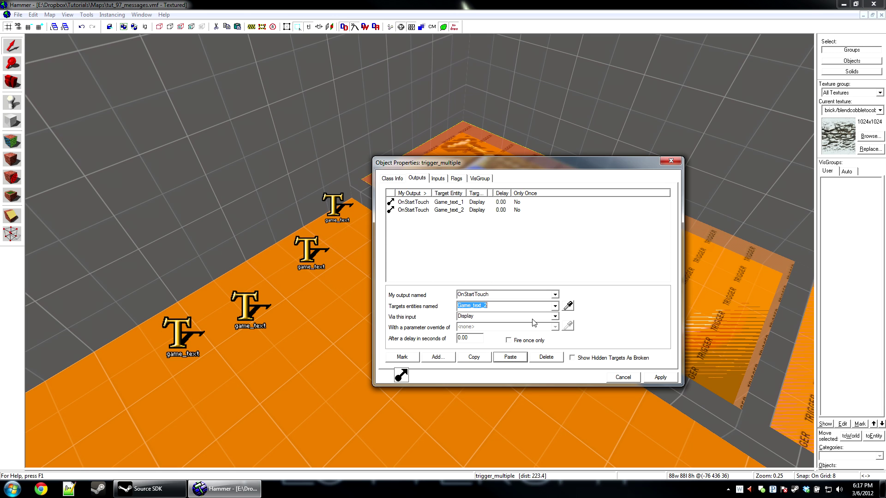
drag(470, 339, 434, 346)
text(1)
click(474, 357)
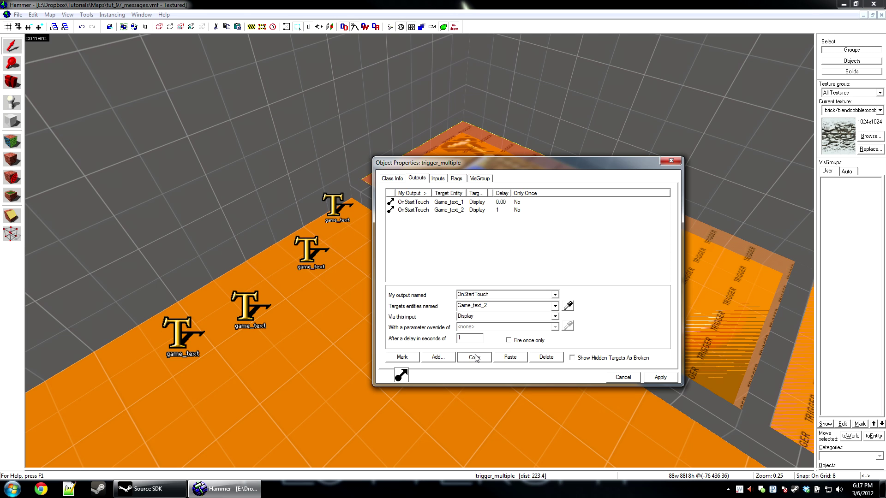
click(511, 357)
click(555, 306)
click(556, 309)
scroll(557, 311, down, 1)
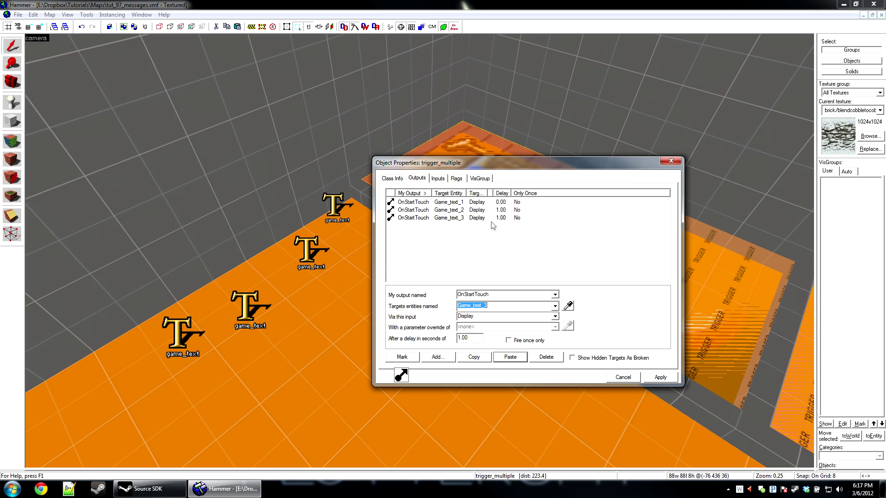
click(506, 219)
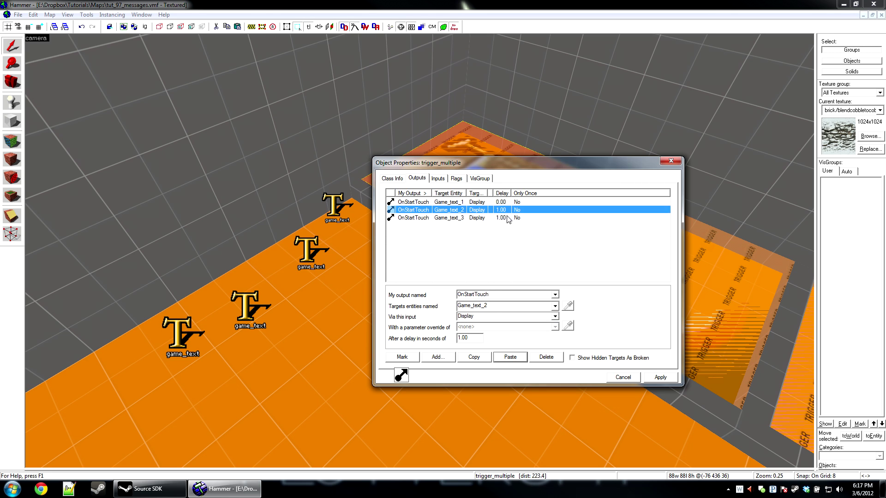
double_click(463, 338)
text(2)
Add a Game_text_4 output delayed 3 seconds and apply all four outputs.
click(509, 359)
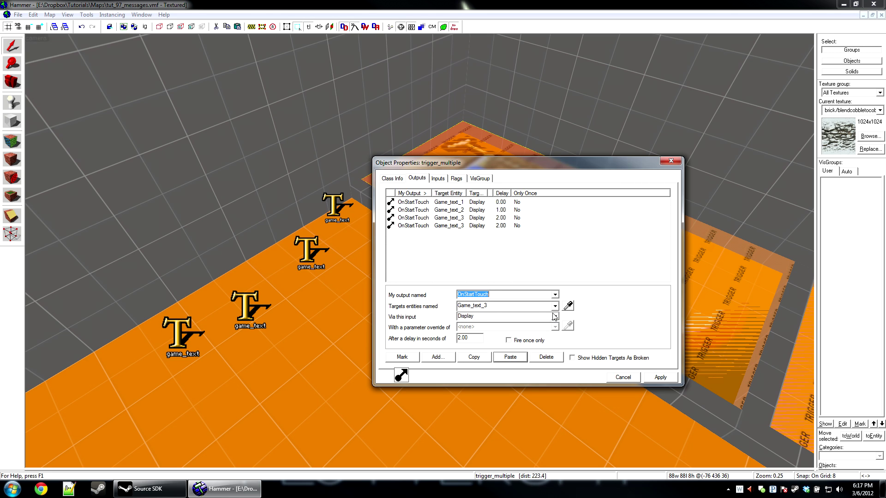
click(555, 306)
click(557, 311)
scroll(557, 310, down, 1)
double_click(466, 339)
text(3)
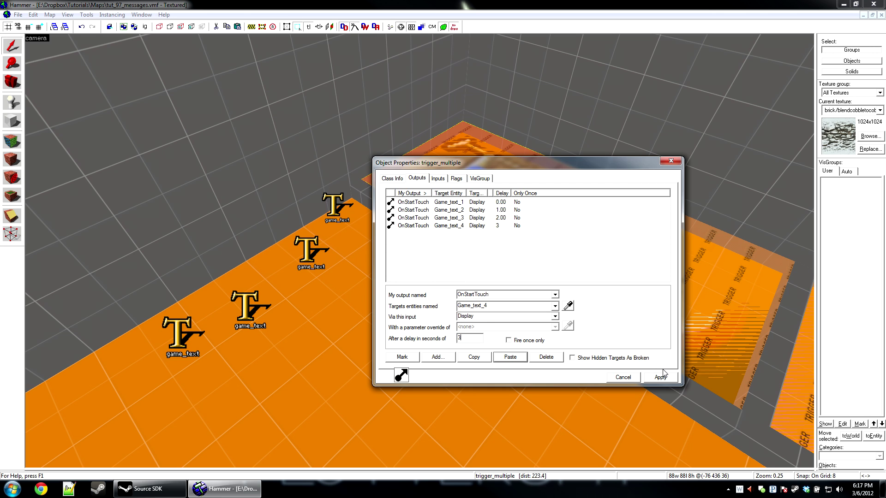
click(660, 378)
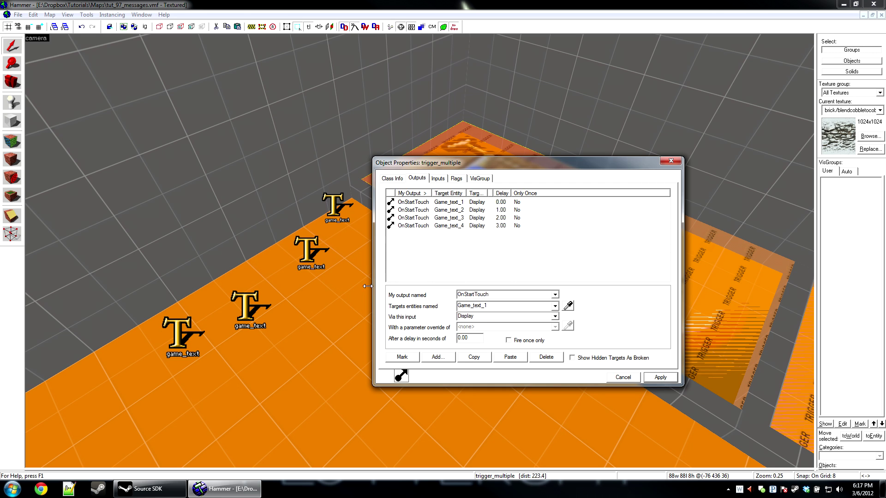
click(456, 179)
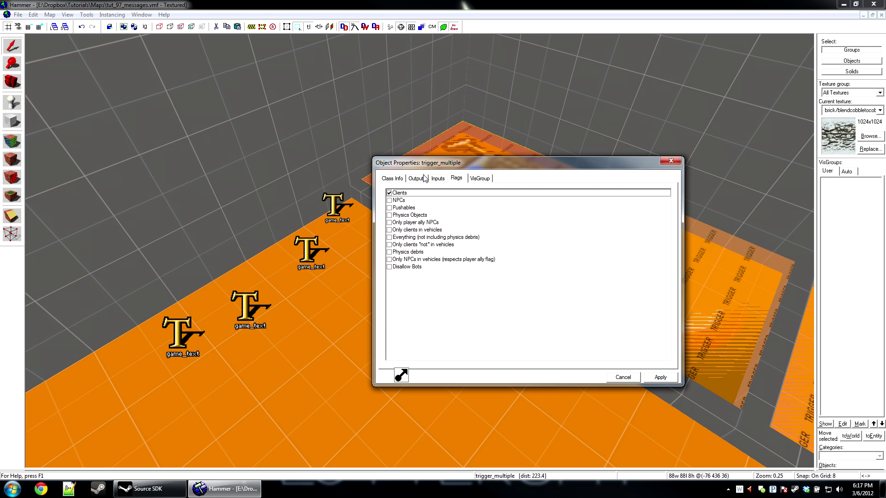
Inspect the four game_text entities' Class Info, Flags and Outputs settings.
click(345, 197)
click(390, 194)
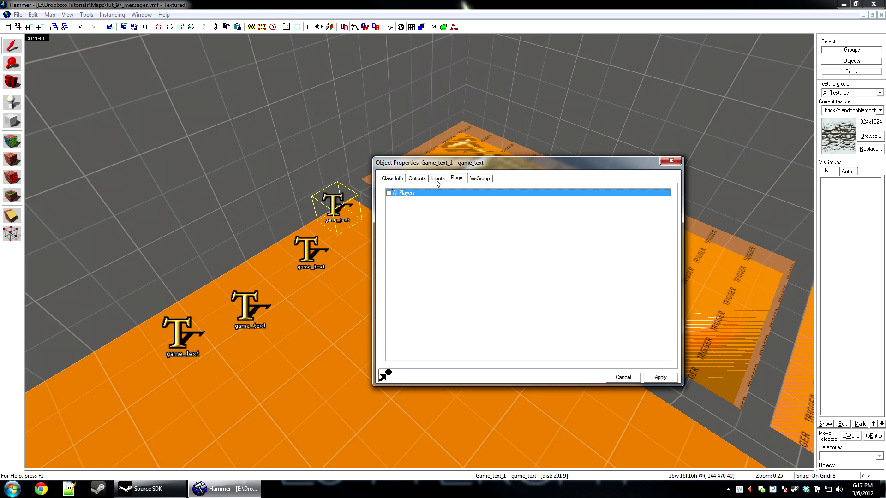
click(392, 179)
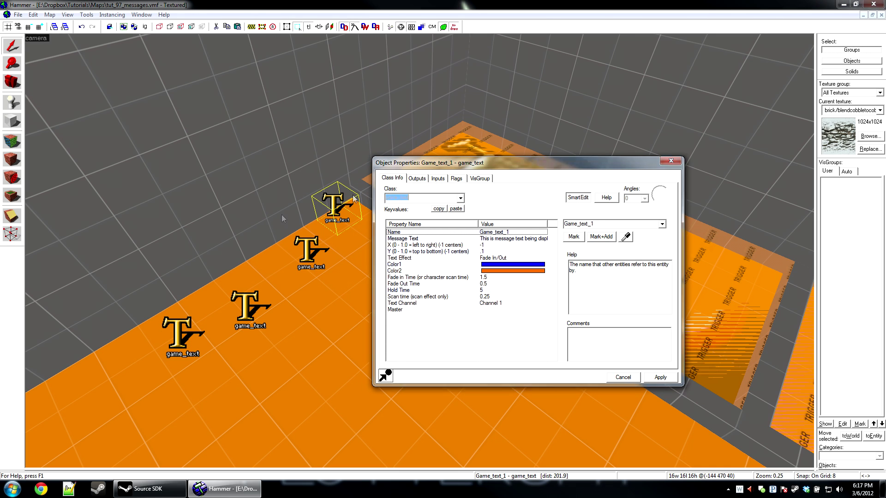
click(307, 253)
click(252, 309)
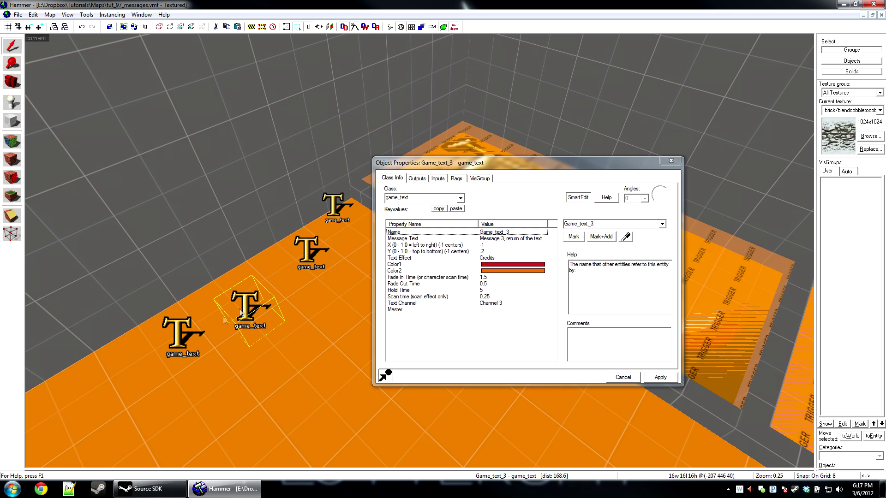
click(184, 333)
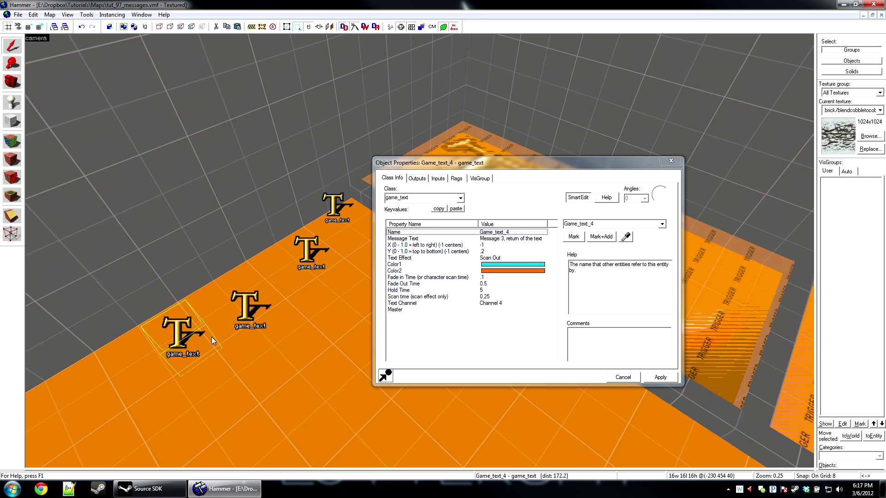
click(456, 179)
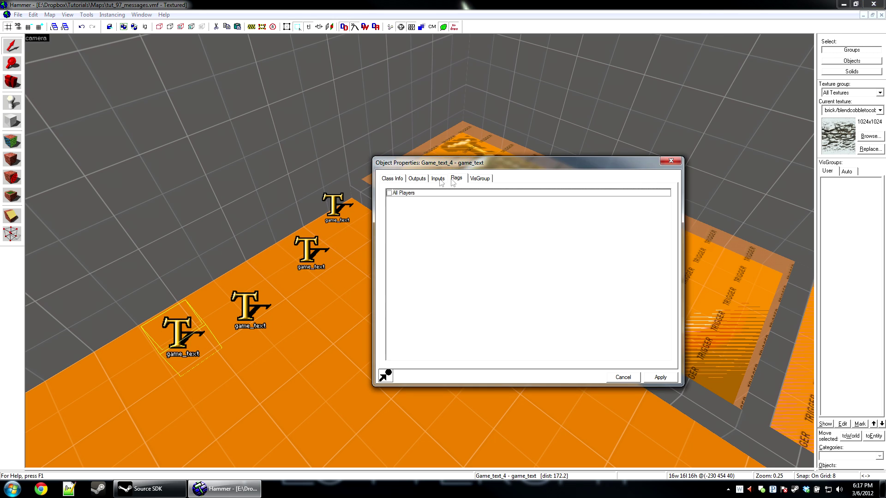
click(416, 179)
click(396, 180)
Review the trigger's four outputs, close its properties and turn the view toward the three pads.
click(441, 149)
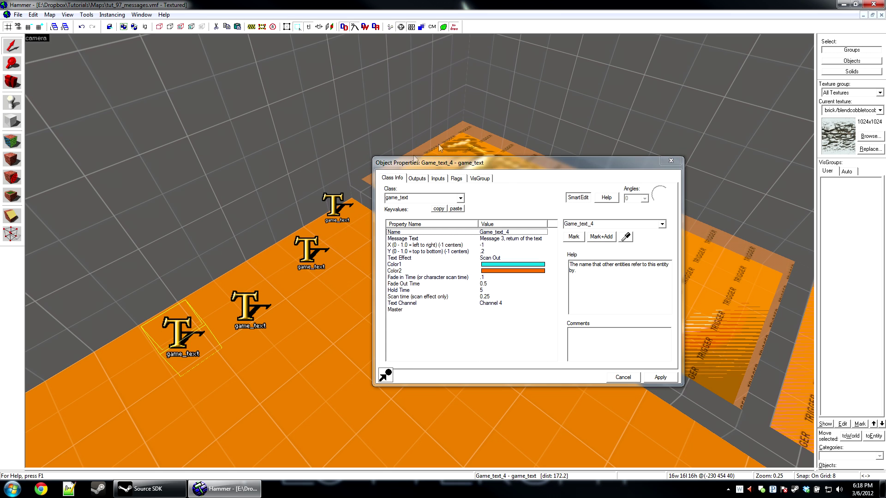
click(417, 178)
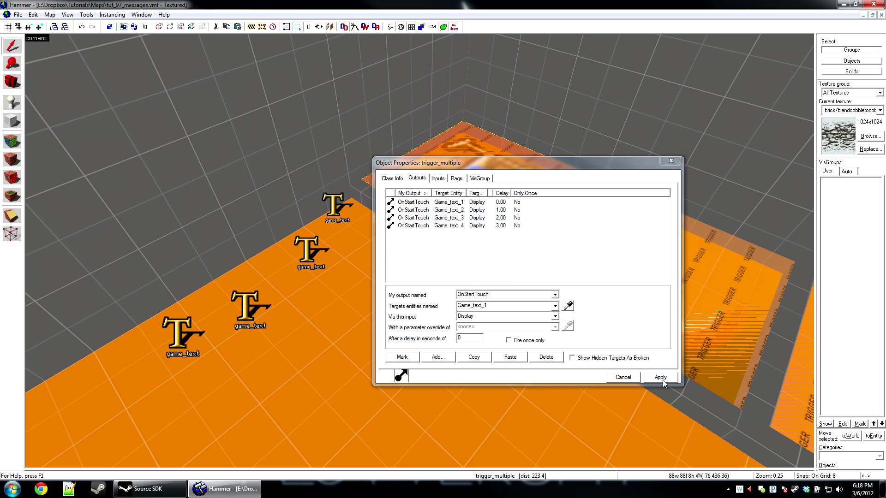
click(671, 161)
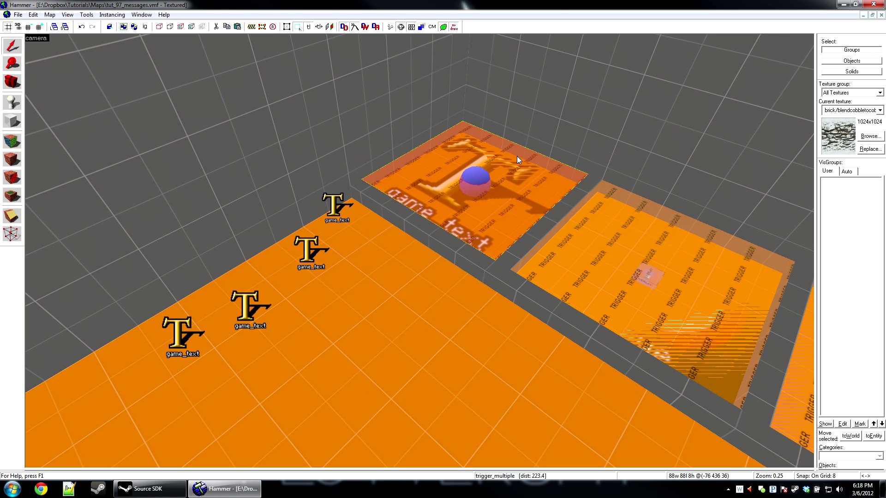
drag(517, 156, 40, 158)
Place a point_servercommand entity on the floor in front of the pads, named SErvercommand.
key(shift+e)
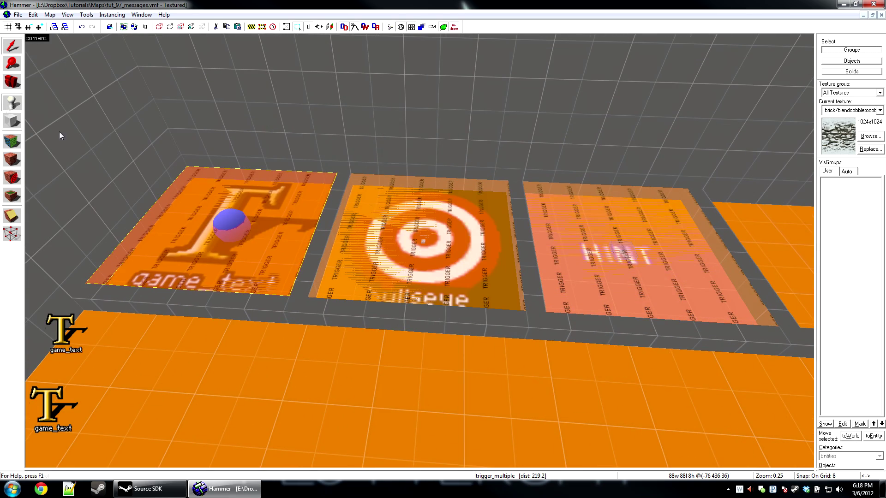
click(353, 297)
key(alt+Return)
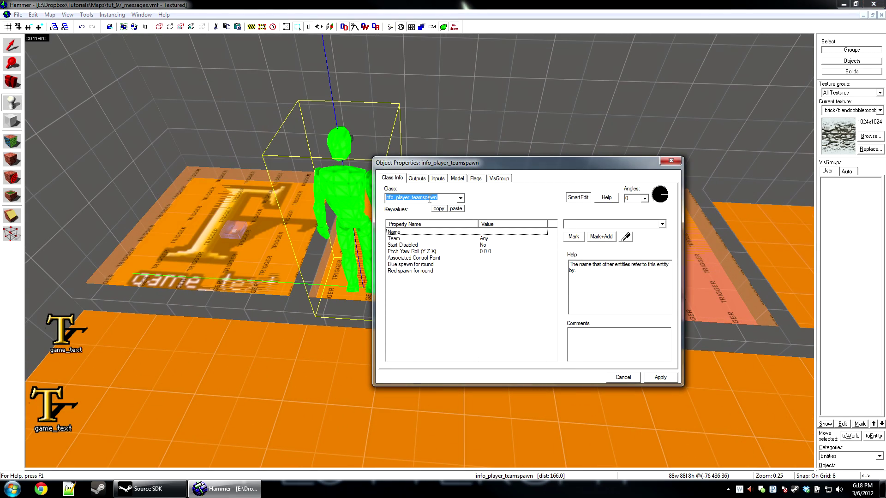
text(point_te)
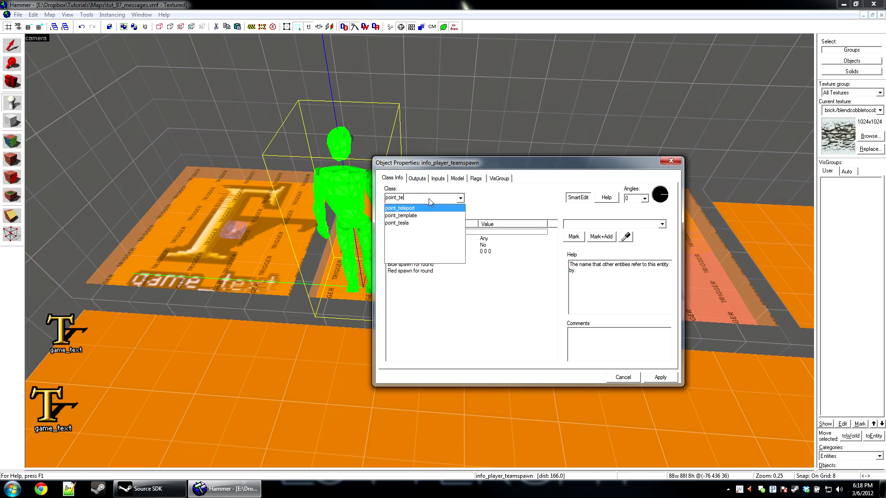
key(BackSpace)
key(BackSpace)
key(BackSpace)
key(BackSpace)
key(BackSpace)
key(BackSpace)
key(BackSpace)
key(BackSpace)
text(server)
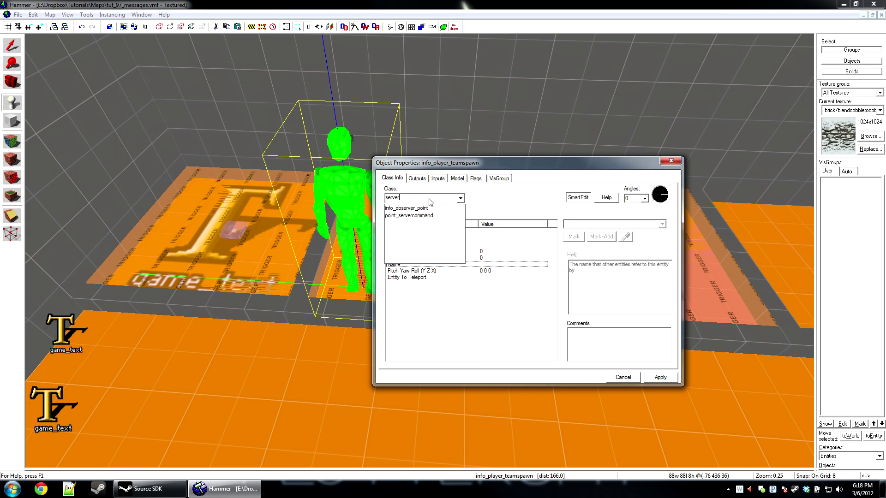
click(409, 215)
click(317, 365)
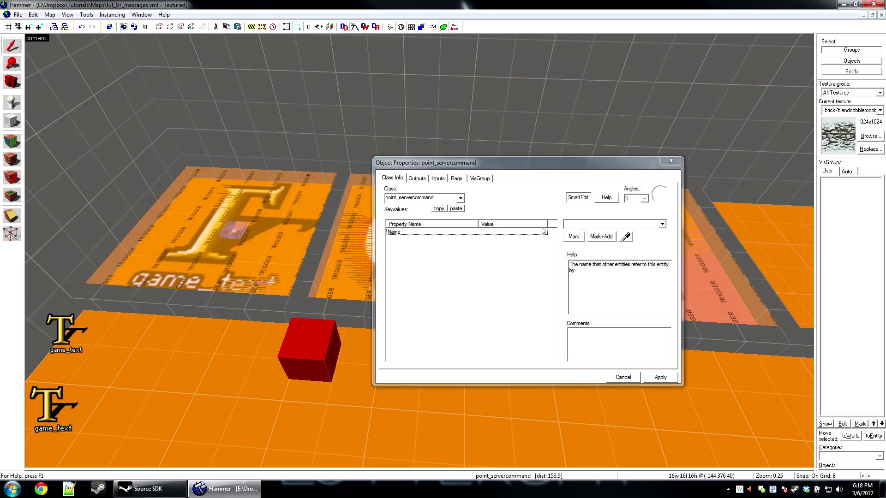
click(587, 225)
text(SErvercom)
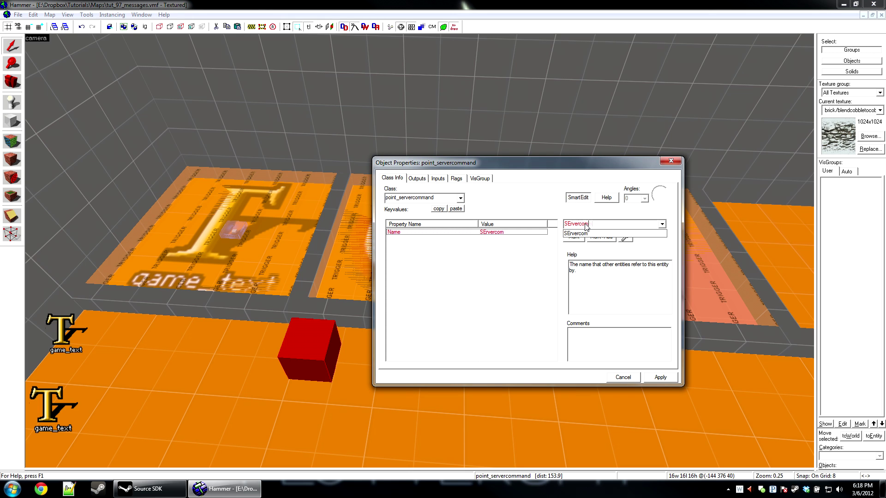
text(mand)
key(Return)
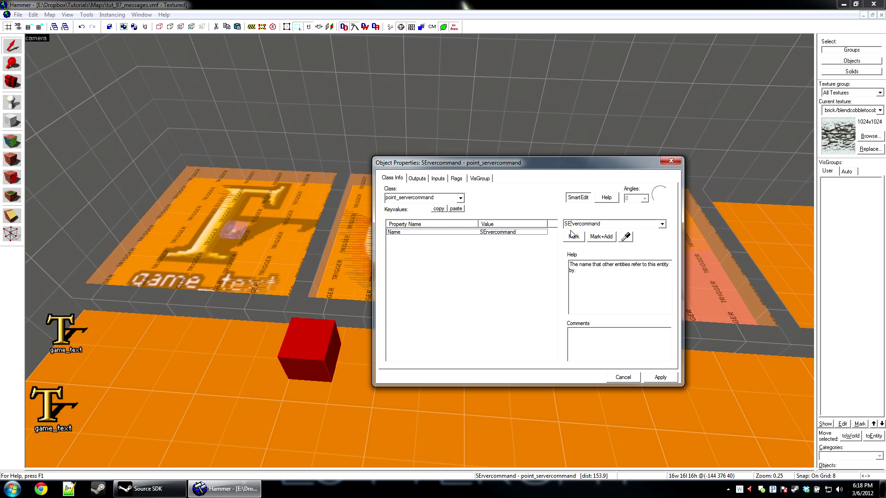
click(363, 243)
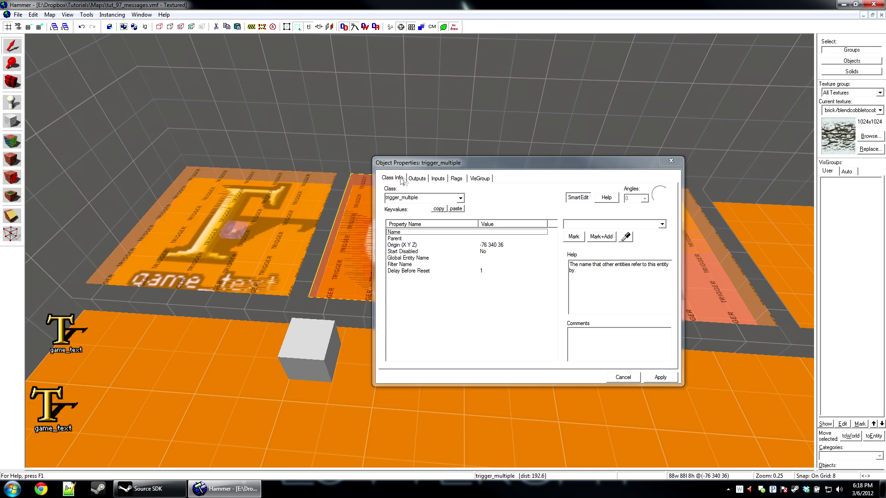
Add an OnStartTouch output on the bullseye trigger that fires Servercommand's Command input.
click(417, 178)
drag(419, 164, 604, 156)
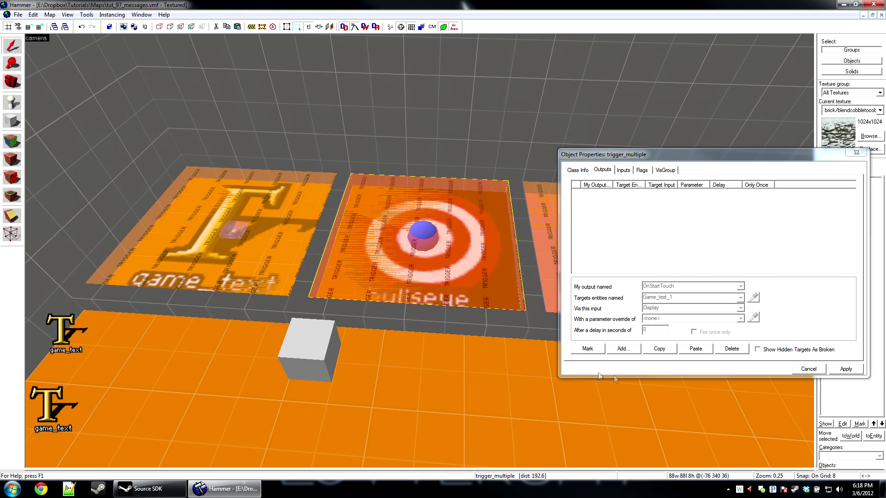
click(623, 349)
click(741, 286)
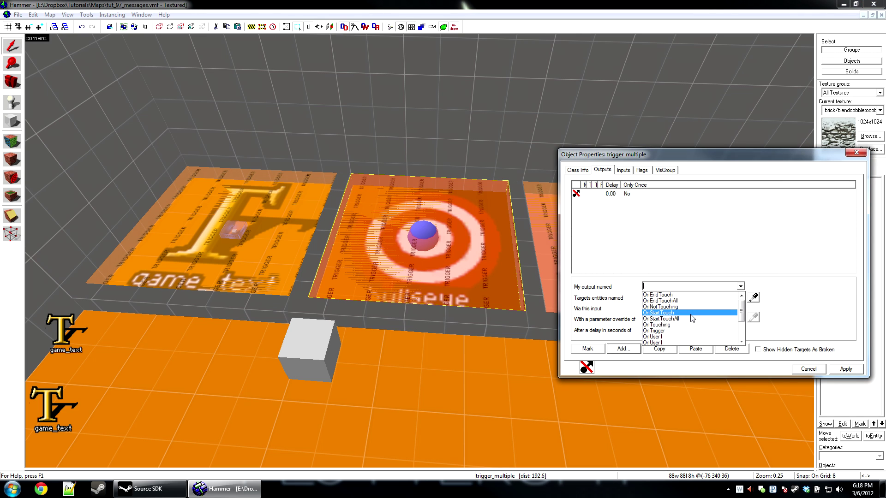
click(754, 297)
click(323, 331)
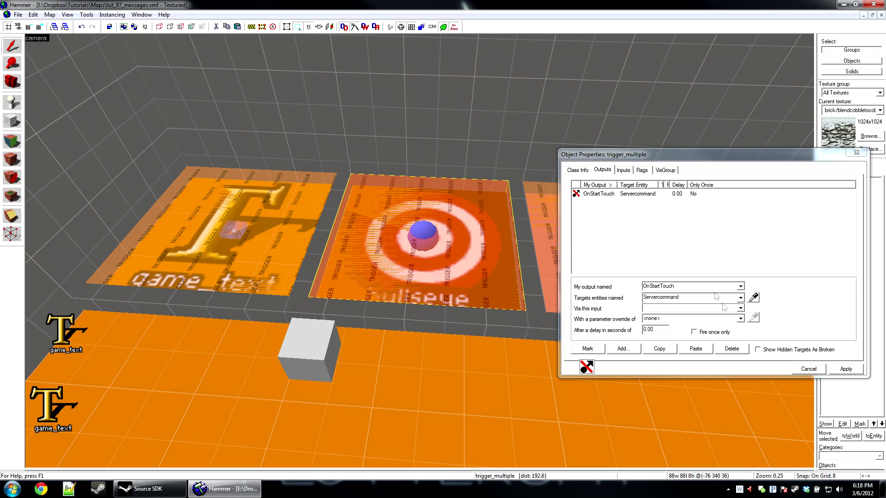
click(651, 307)
text(Command)
key(Tab)
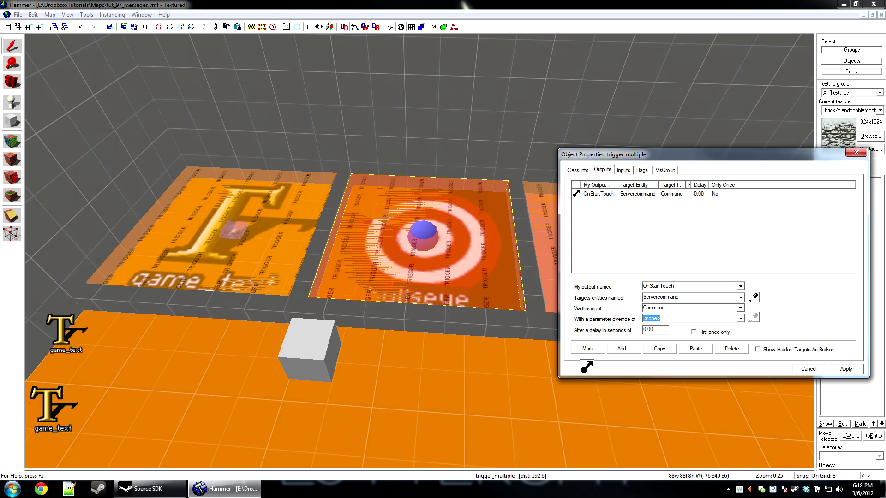
Set its parameter to 'say This is the server command displaying this message' and apply.
text(say)
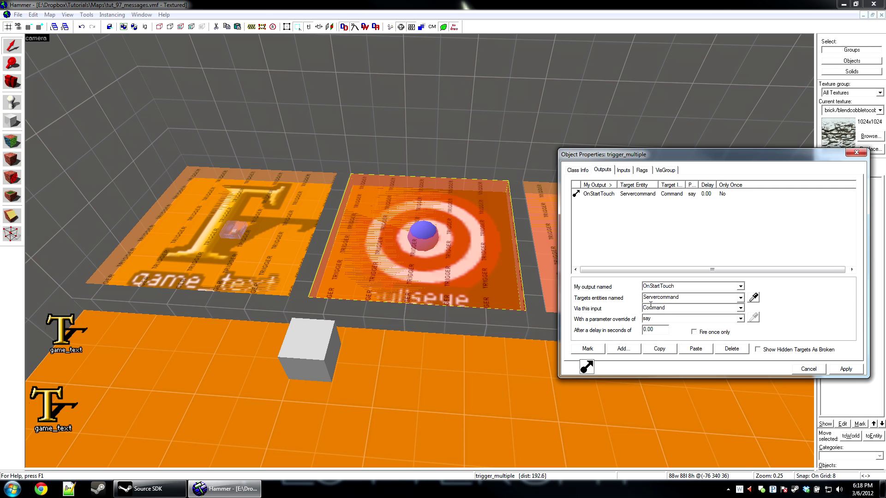
text( Th)
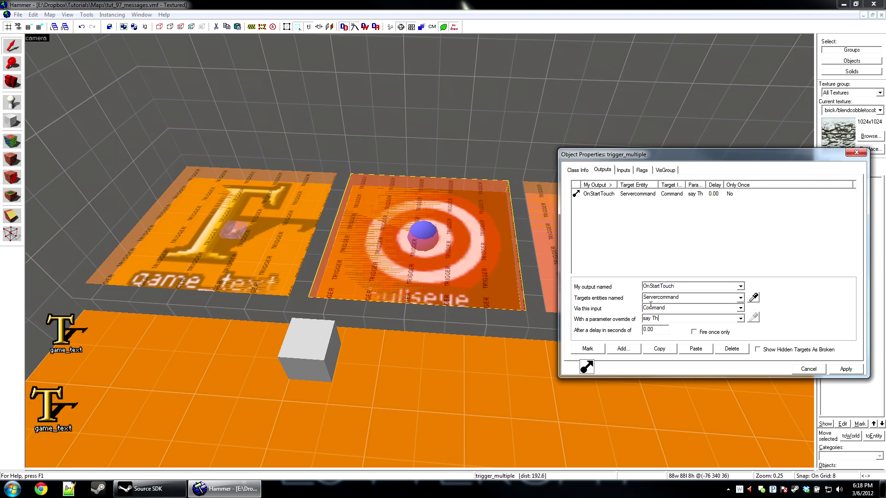
text(is is the sevr)
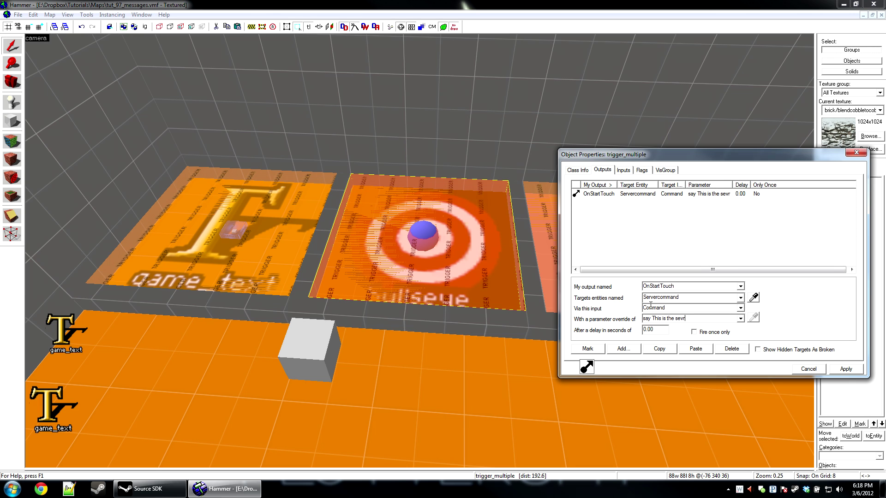
text(er com)
key(BackSpace)
key(BackSpace)
key(BackSpace)
key(BackSpace)
key(BackSpace)
key(BackSpace)
key(BackSpace)
key(BackSpace)
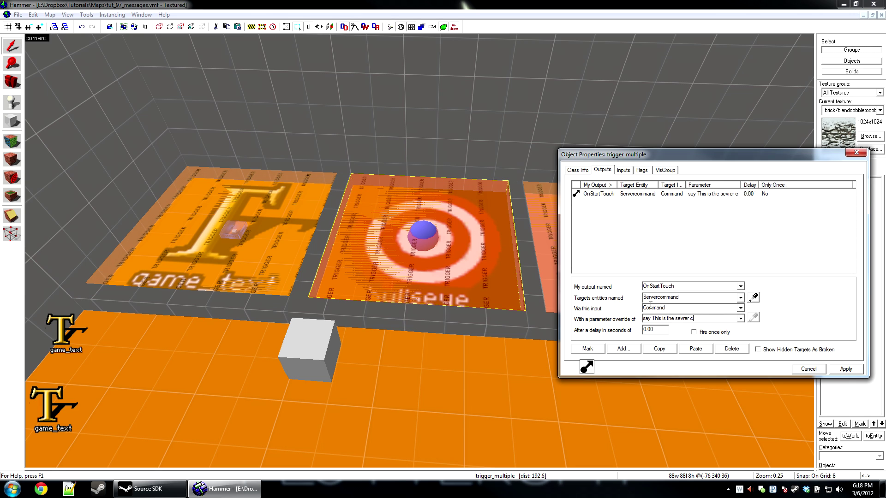
text(ver command displaying t)
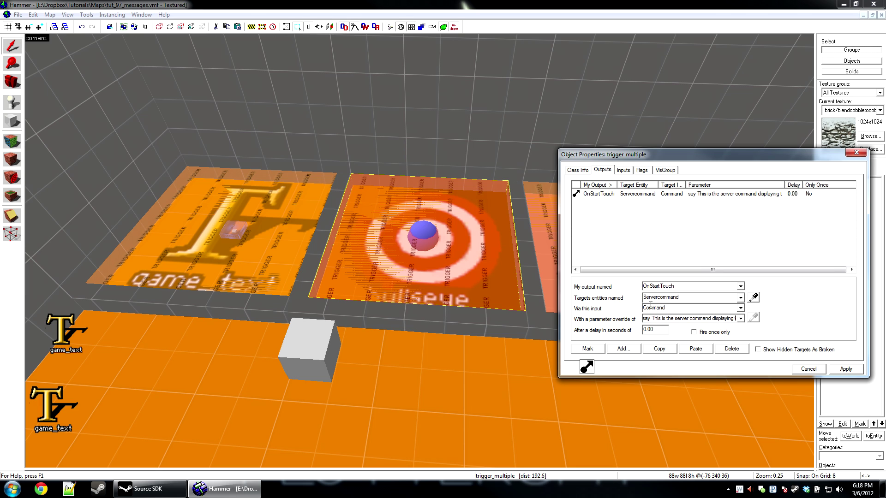
text(his message)
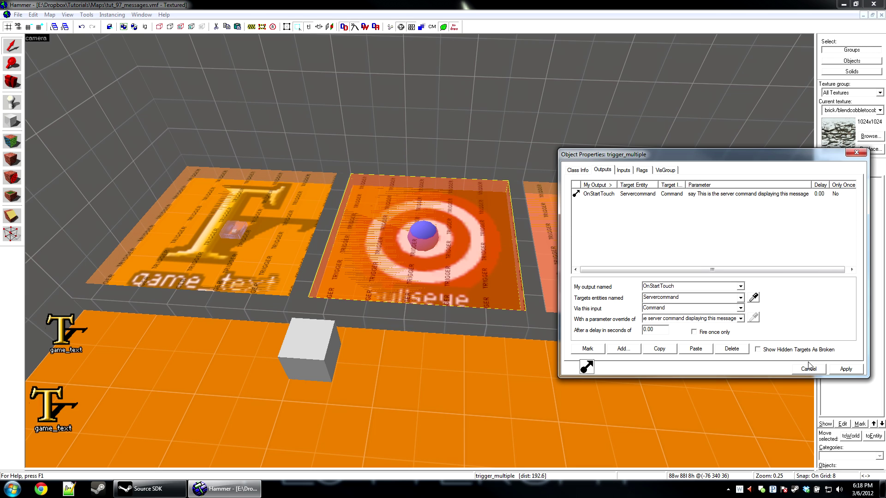
click(846, 370)
click(857, 153)
Copy the server command entity beside the HINT pad and name the copy Hudhint.
key(d)
mouse_move(166, 350)
shift+mouse_down()
mouse_move(457, 388)
mouse_move(495, 367)
shift+mouse_up()
key(alt+Return)
double_click(630, 189)
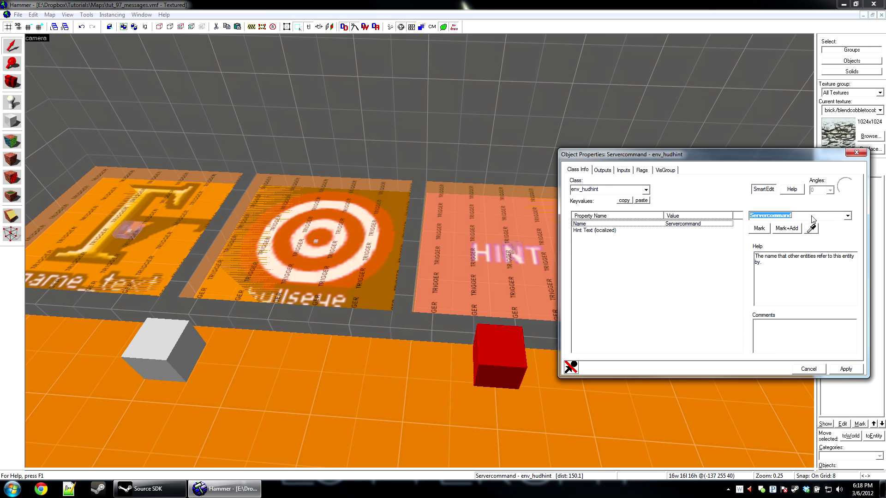
text(Hudhint)
key(Return)
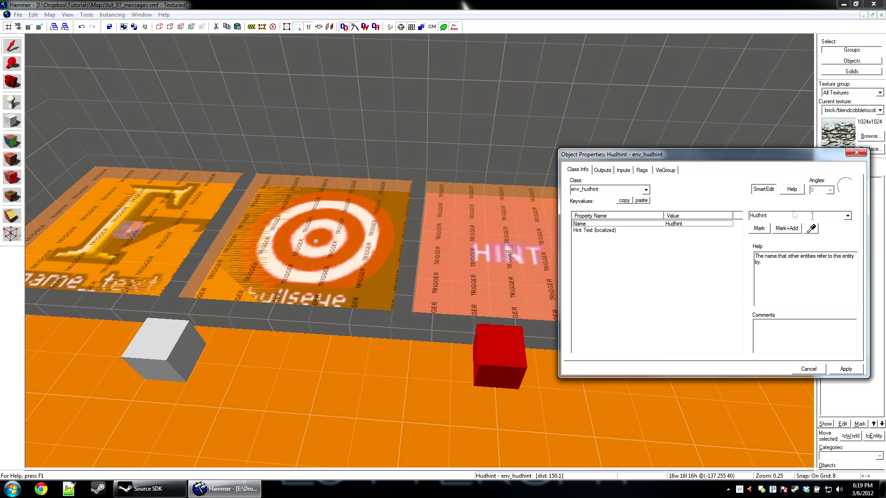
Set the Hudhint's Hint Text to 'This is the hud hint sample text'.
click(627, 232)
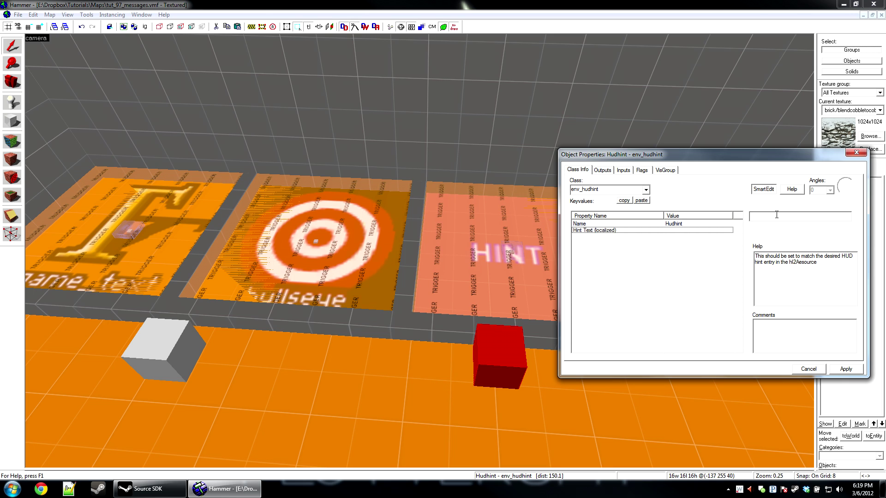
text(This is the hu)
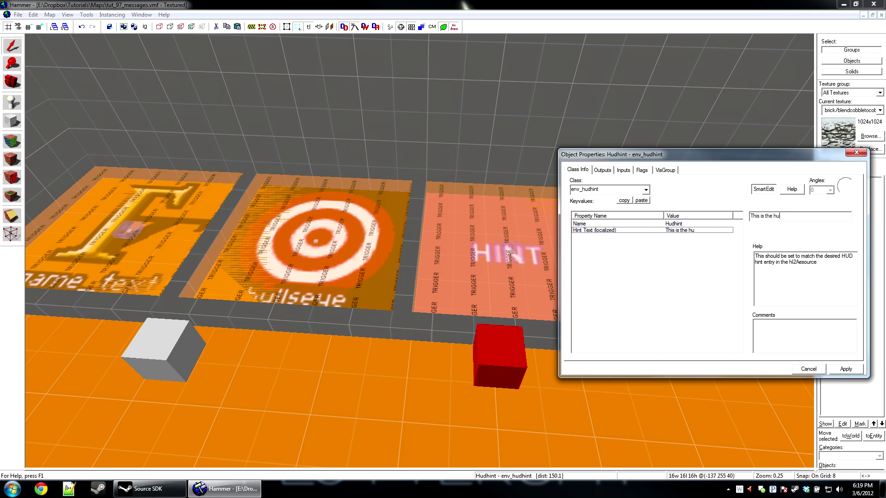
text(d hint samply)
text( text)
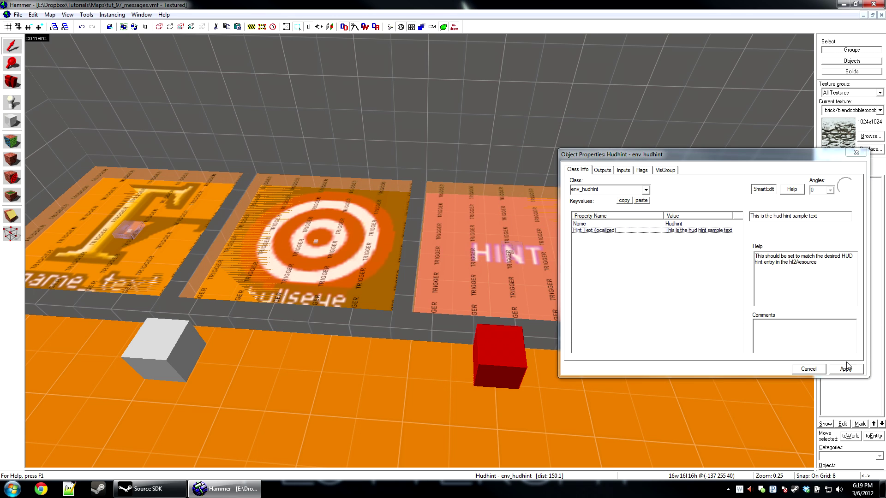
click(620, 224)
click(619, 230)
Re-check the Hudhint's name, hint text, flags and outputs.
click(620, 224)
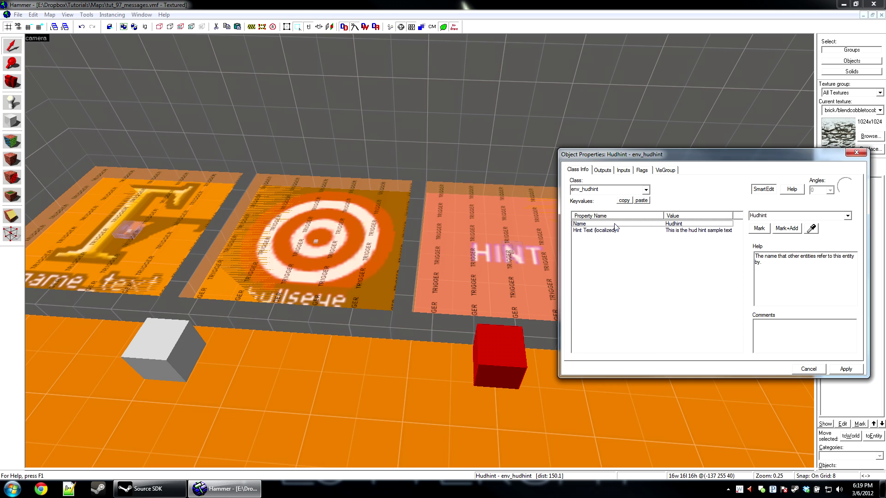
click(619, 230)
click(545, 217)
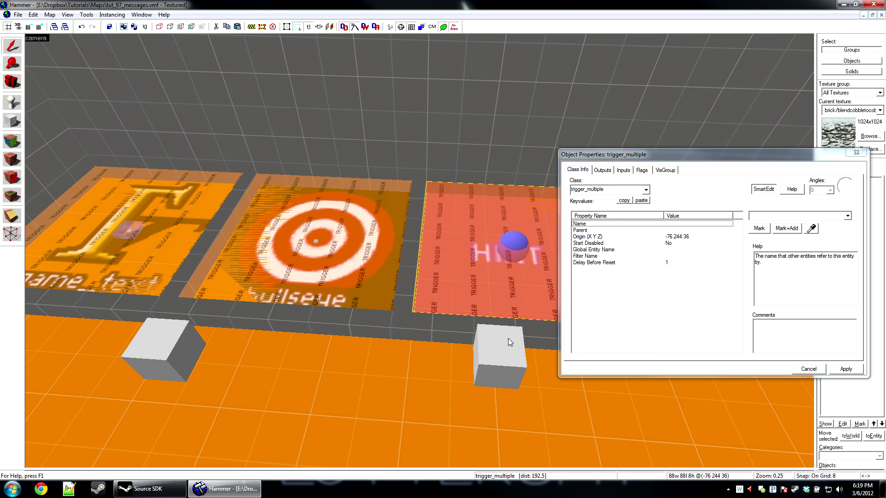
click(508, 341)
click(642, 170)
click(601, 170)
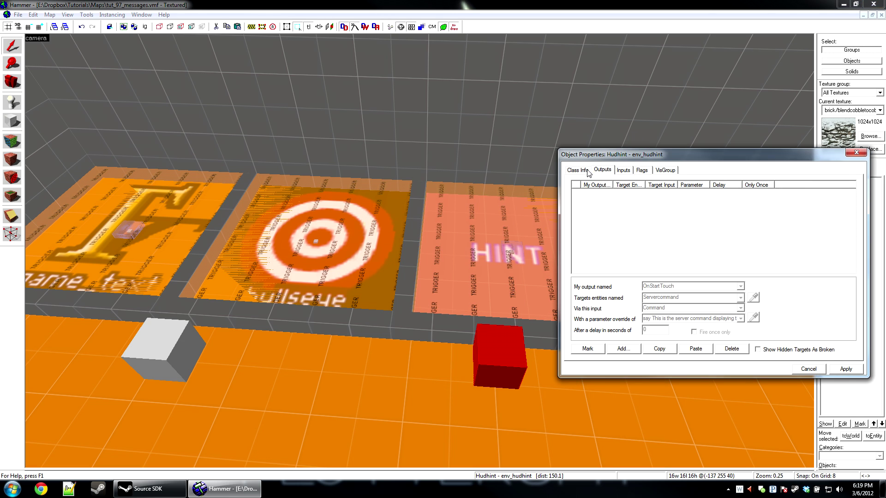
click(578, 170)
Add an OnStartTouch output on the HINT pad trigger firing Hudhint's ShowHudHint.
click(536, 222)
click(603, 169)
click(623, 349)
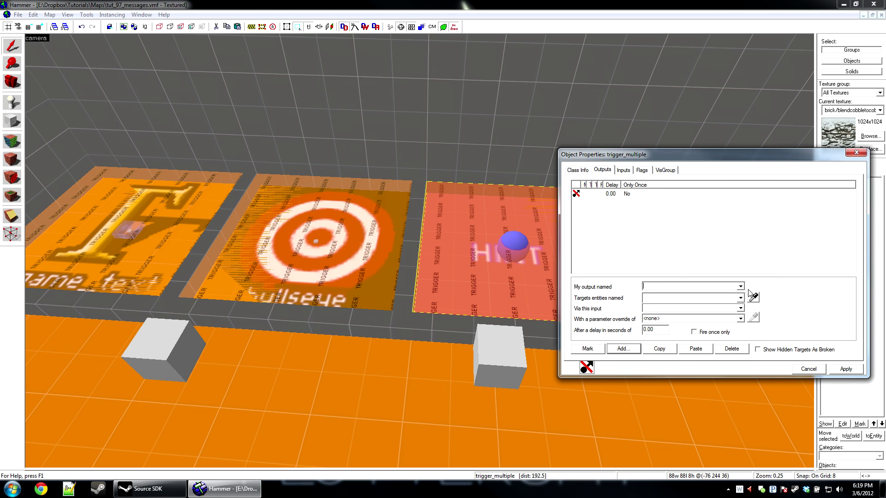
text(OnStartTouch)
key(Tab)
text(Hudhint)
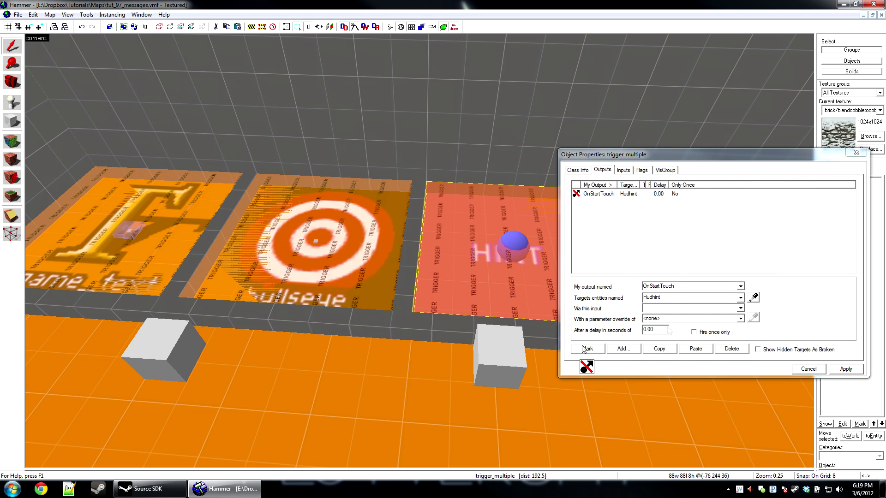
click(679, 308)
text(ShowHudHint)
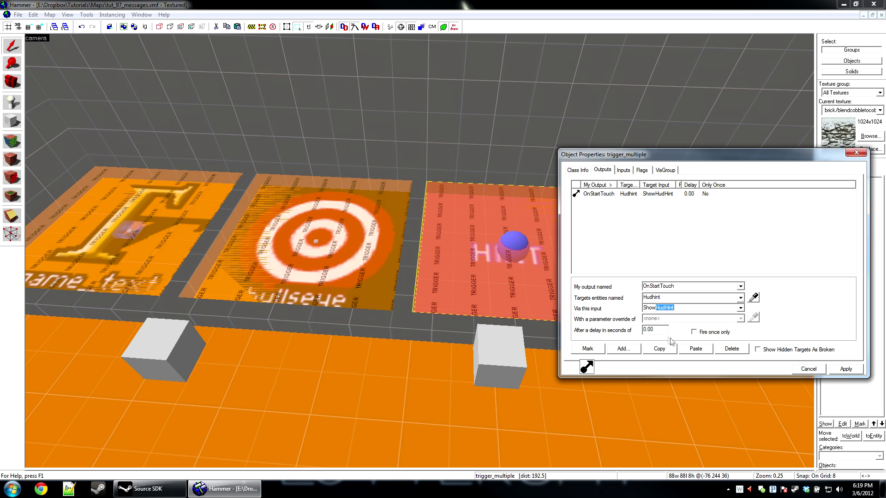
Duplicate that output as a HideHudHint on Hudhint delayed by 5 seconds.
click(659, 349)
click(696, 350)
click(739, 308)
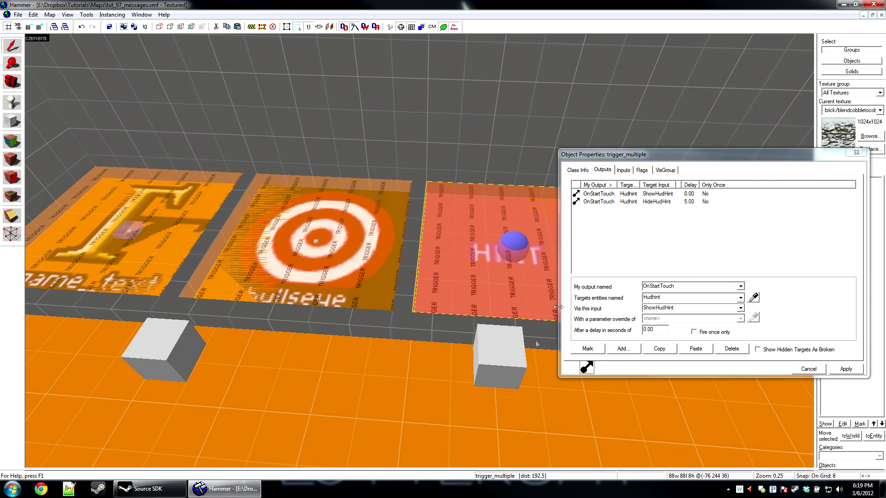
click(641, 170)
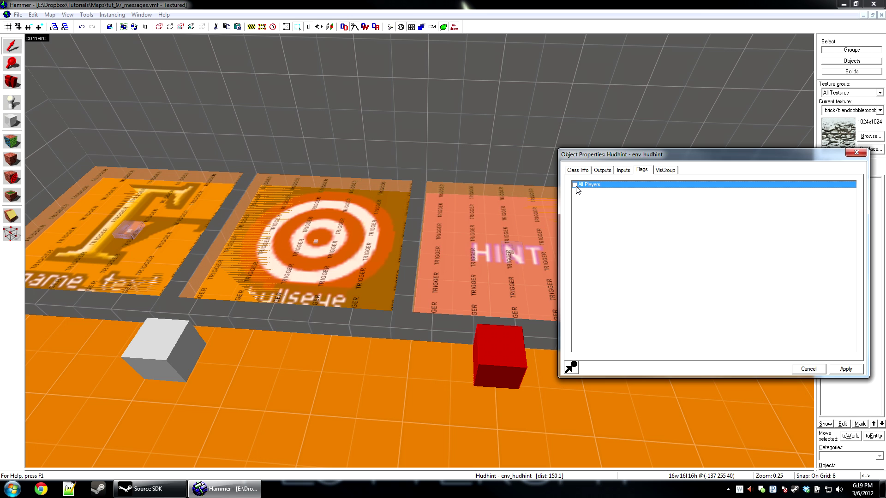
Apply and close the hud hint's properties, then compile the map and run it in TF2.
click(846, 369)
click(808, 369)
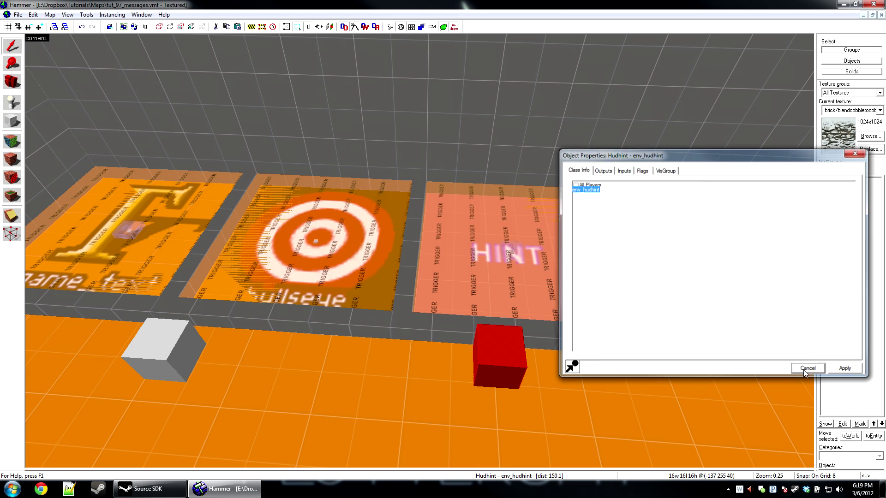
drag(504, 184, 420, 251)
key(d)
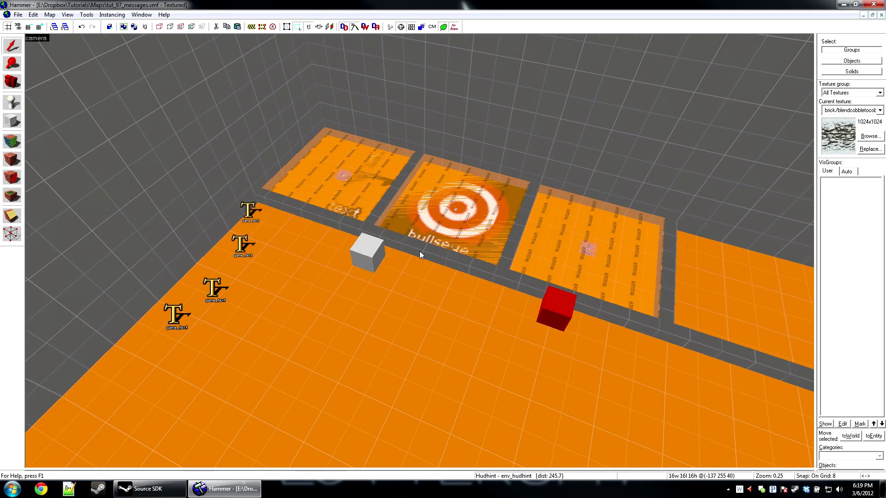
key(F9)
click(508, 304)
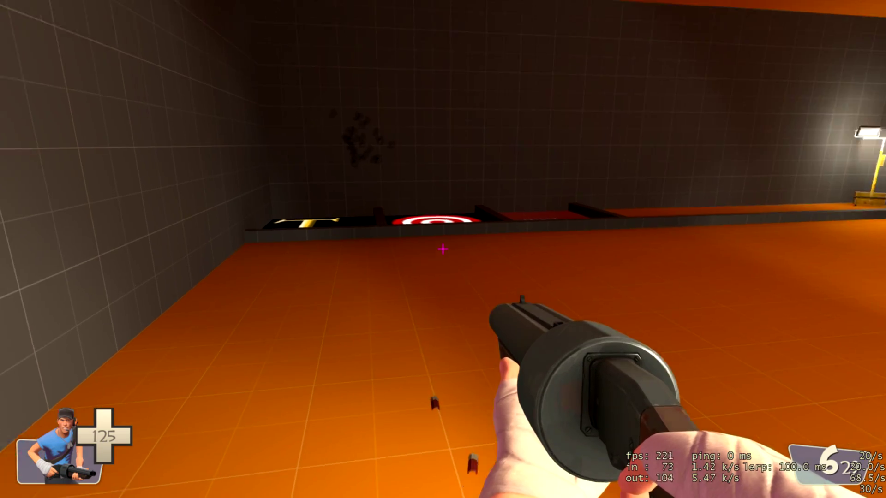
Switch to the bat and walk onto the game_text pad to trigger its four coloured messages.
key(3)
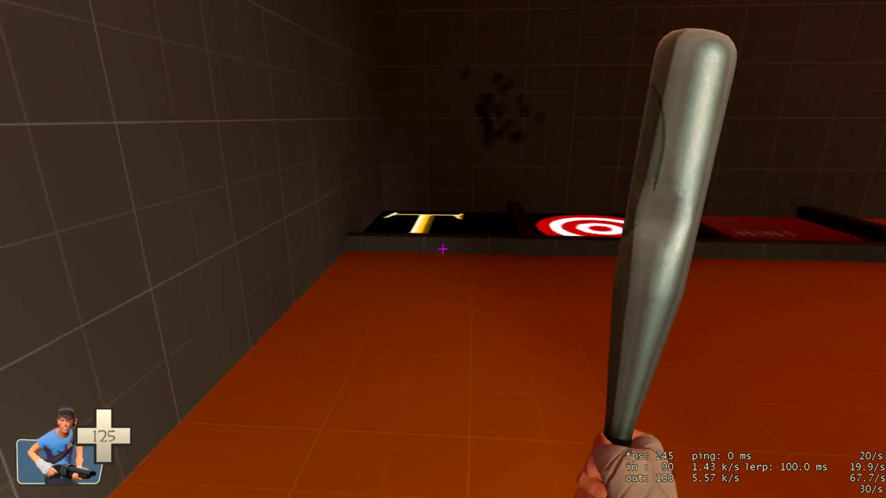
key(w)
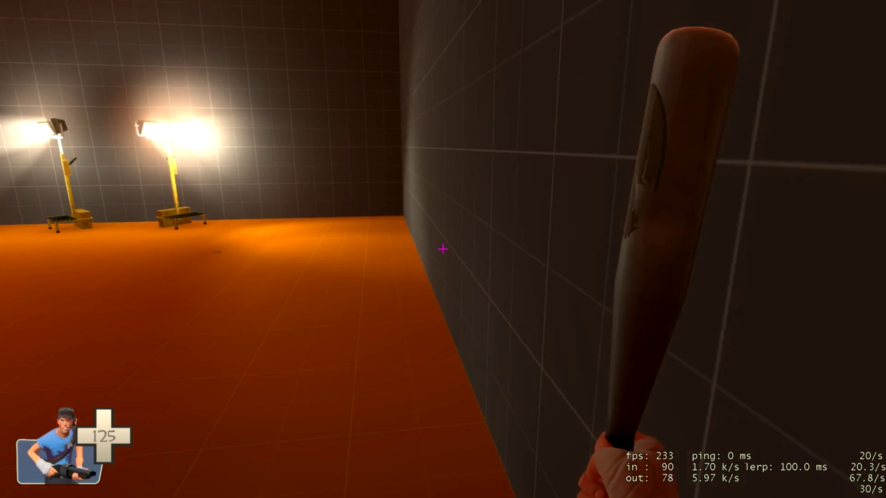
key(w)
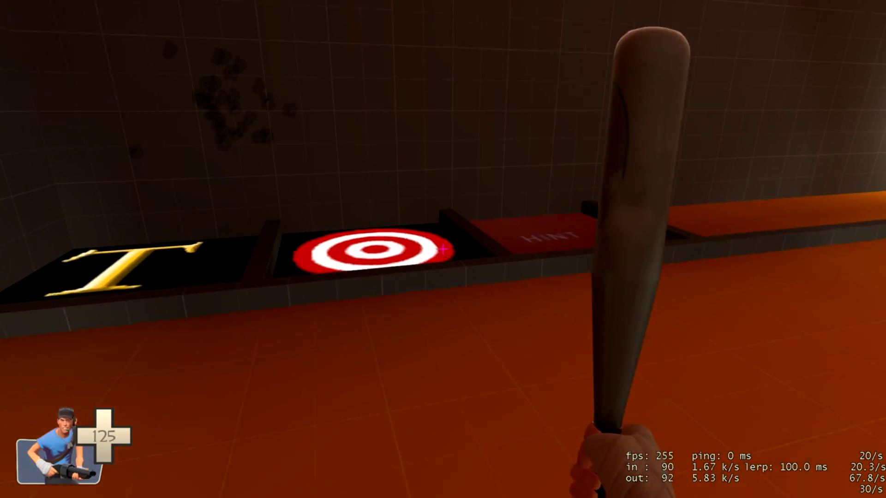
Walk over to the bullseye pad to trigger the server command's say message.
key(w)
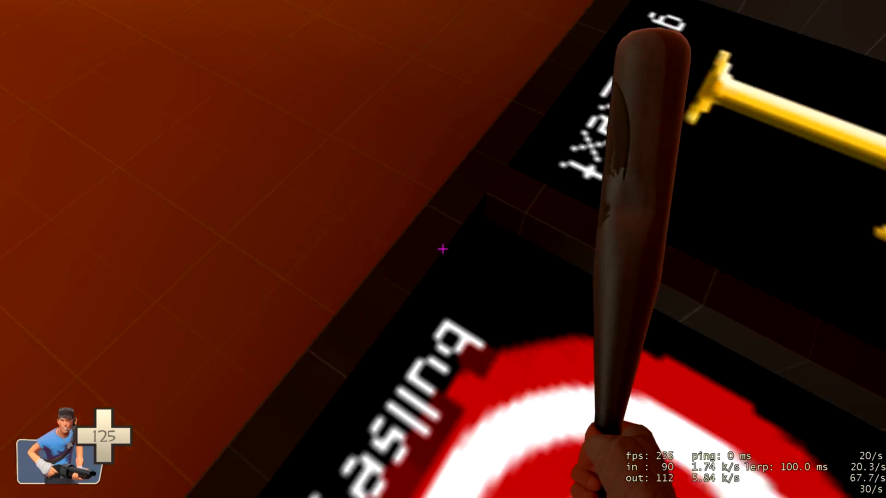